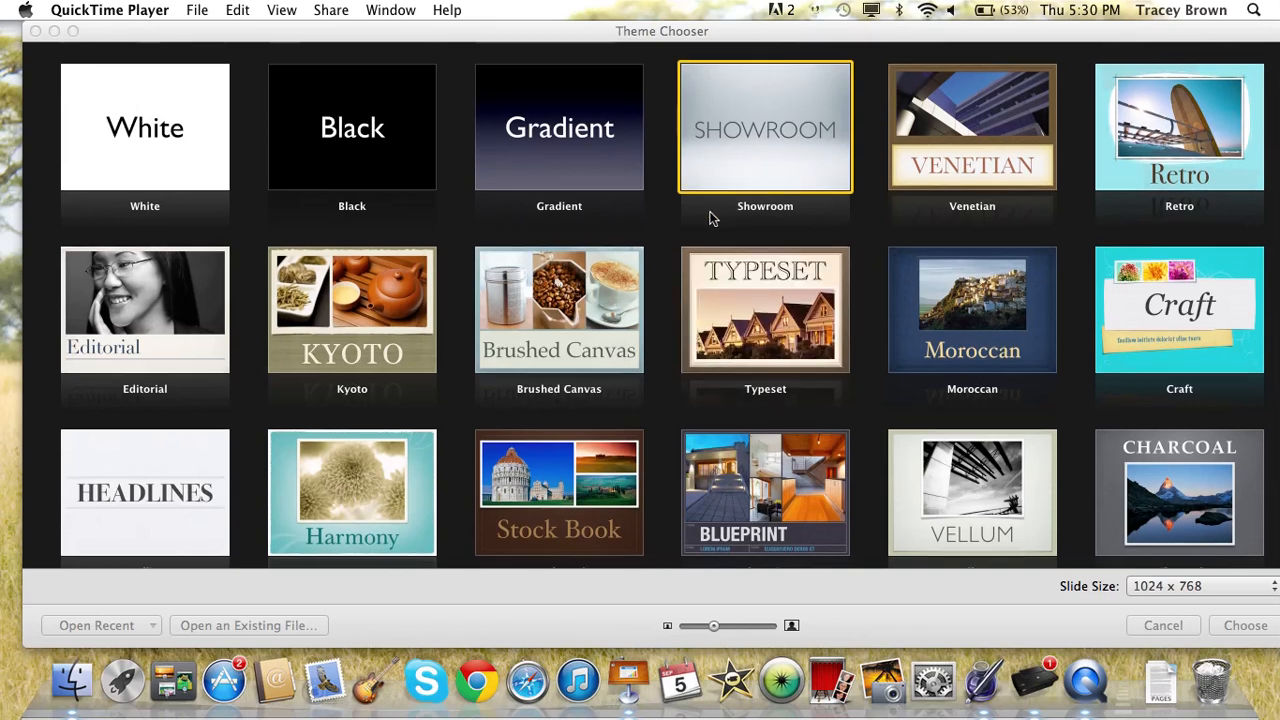
pyautogui.scroll(-3, 710, 218)
pyautogui.scroll(-8, 712, 218)
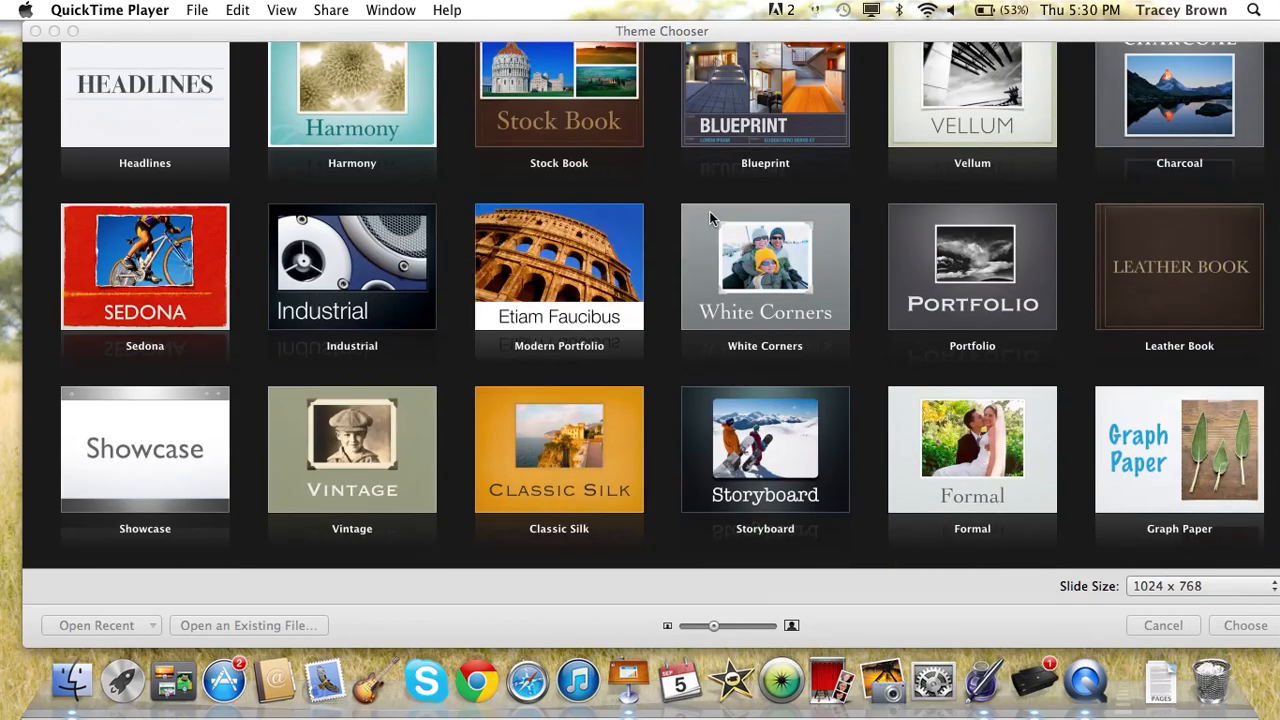
pyautogui.scroll(-5, 710, 218)
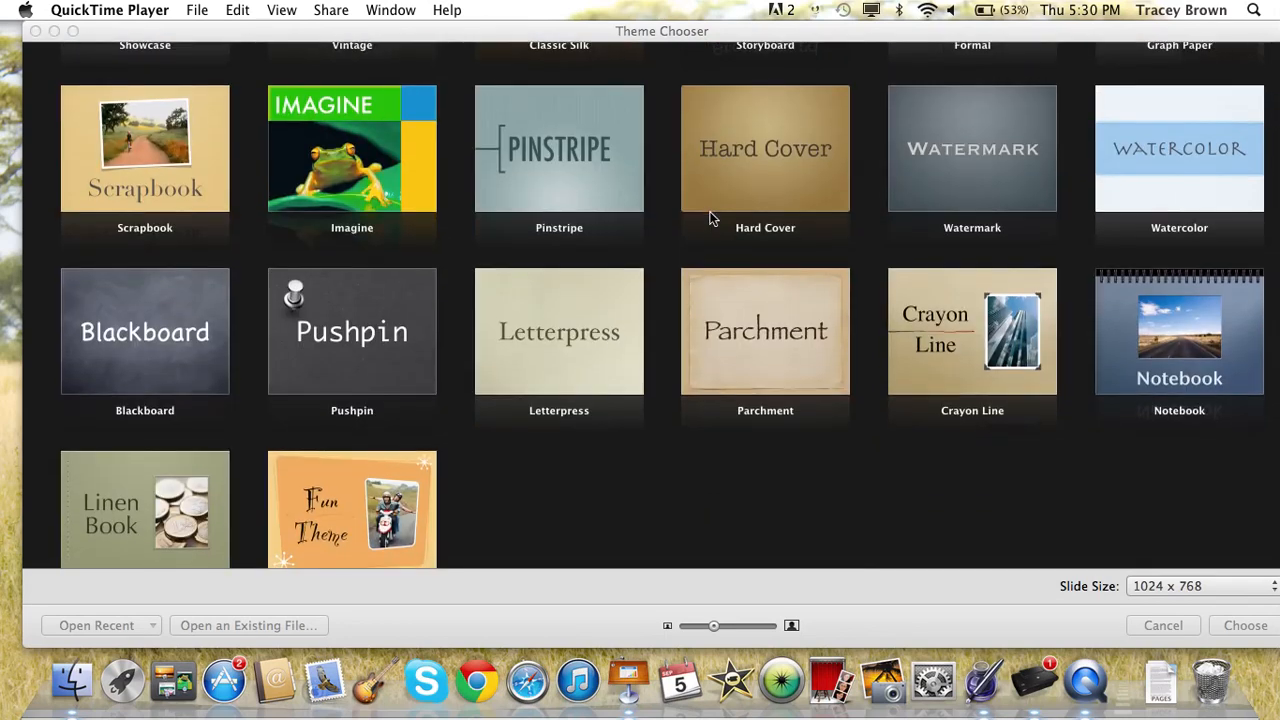
pyautogui.scroll(3, 712, 218)
pyautogui.scroll(2, 710, 218)
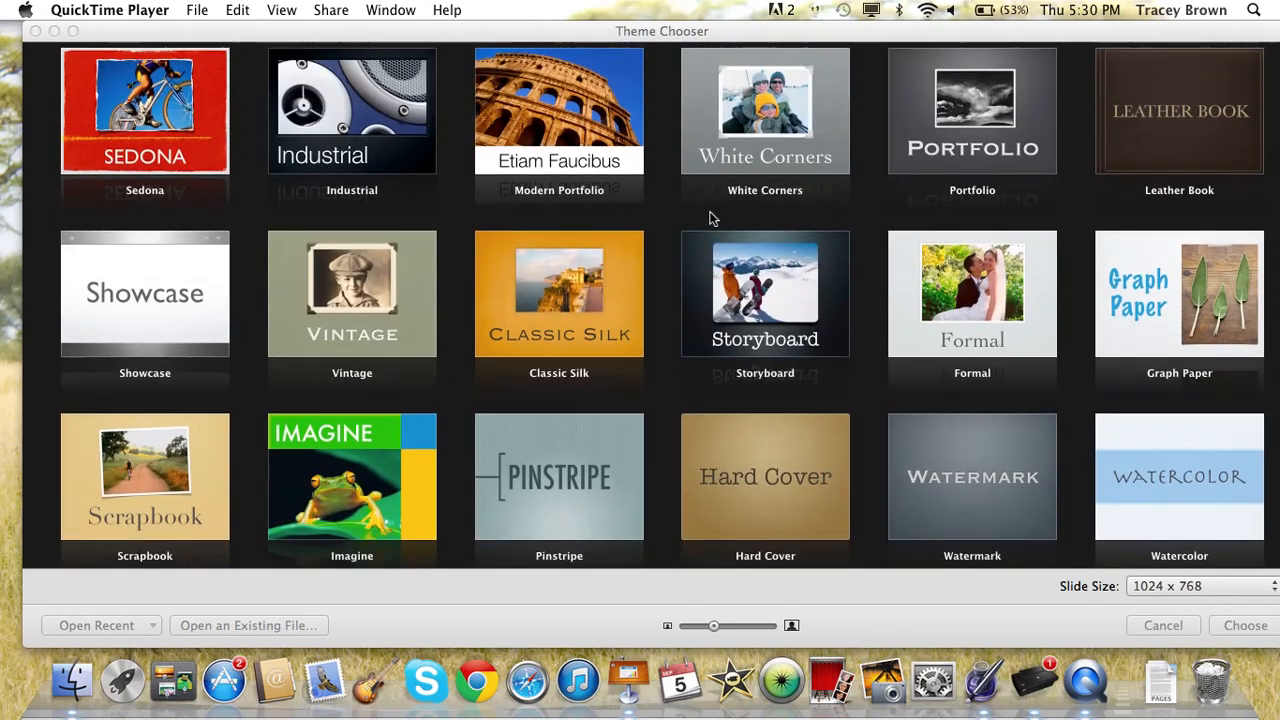
pyautogui.scroll(5, 710, 217)
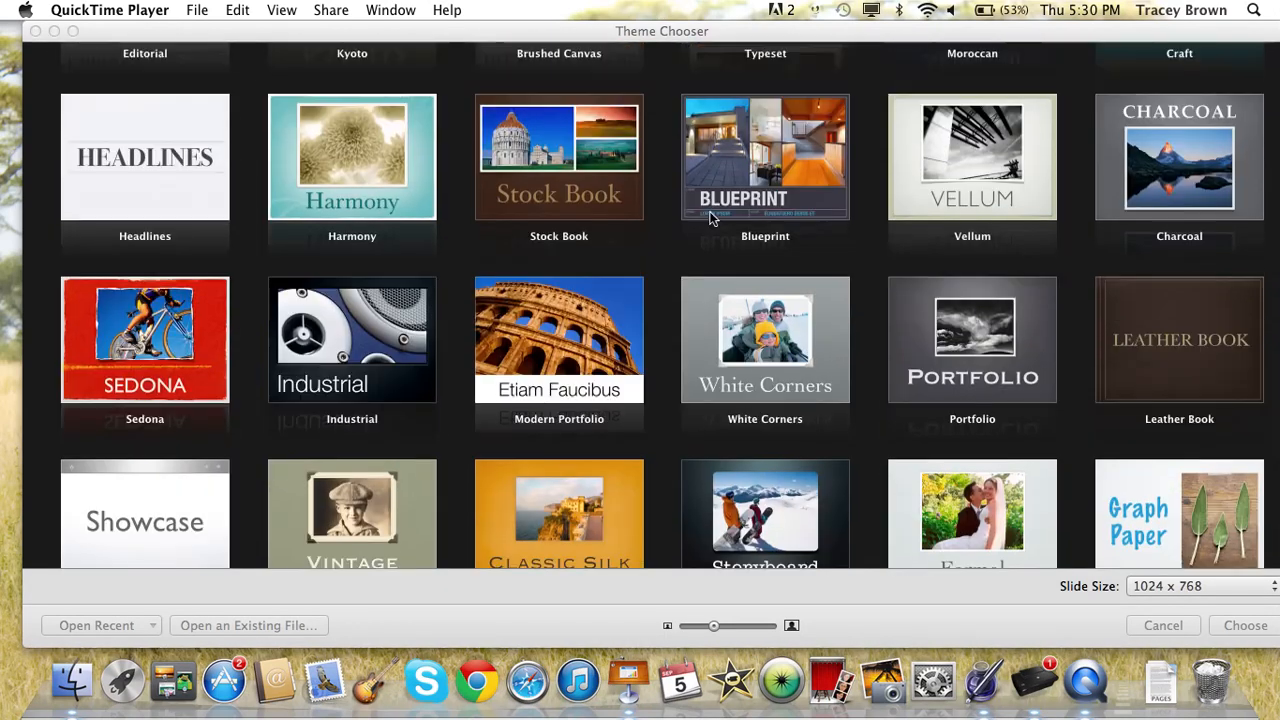
pyautogui.scroll(3, 710, 217)
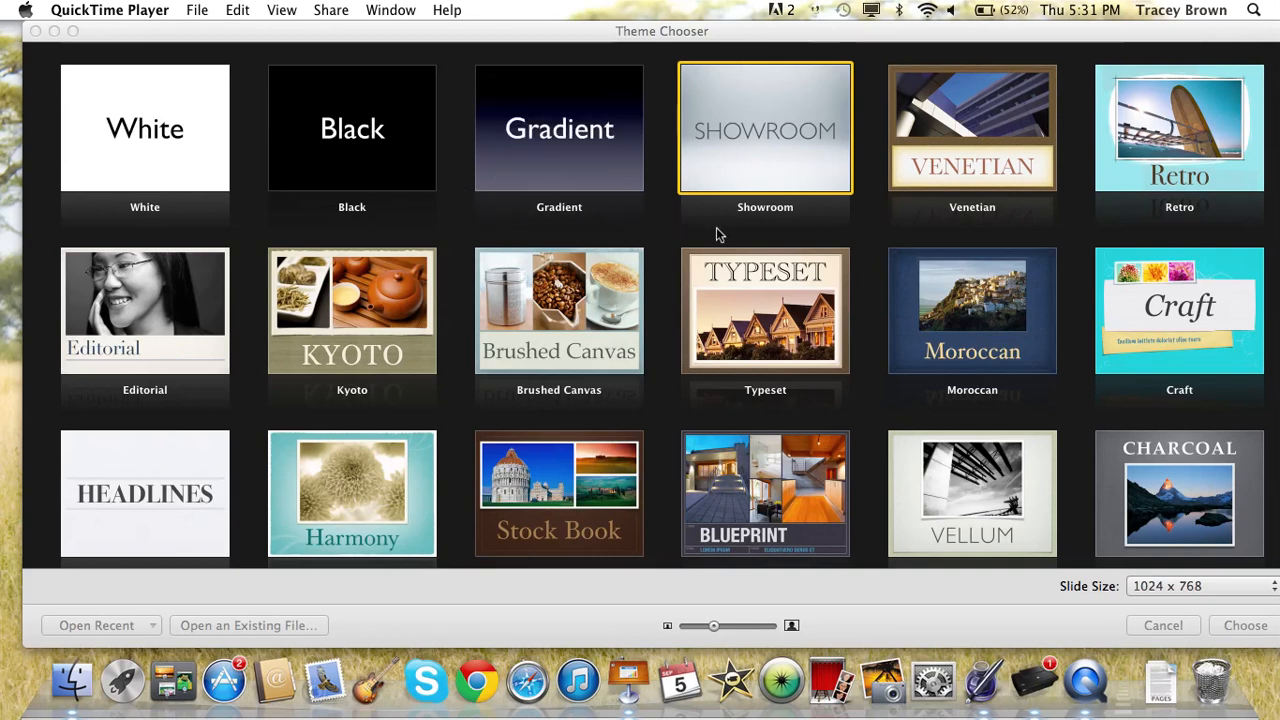
# Create a new presentation in the Showroom theme with a 1024 x 768 slide size
pyautogui.click(739, 140)
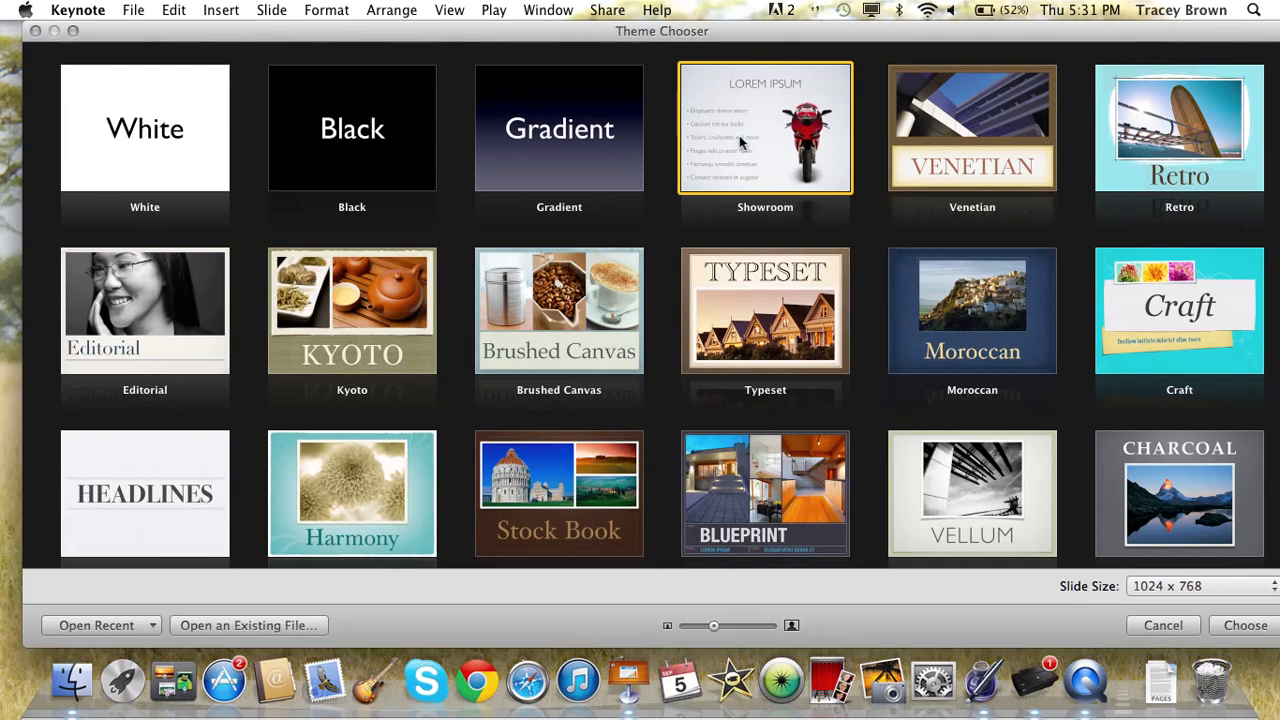
pyautogui.click(1160, 588)
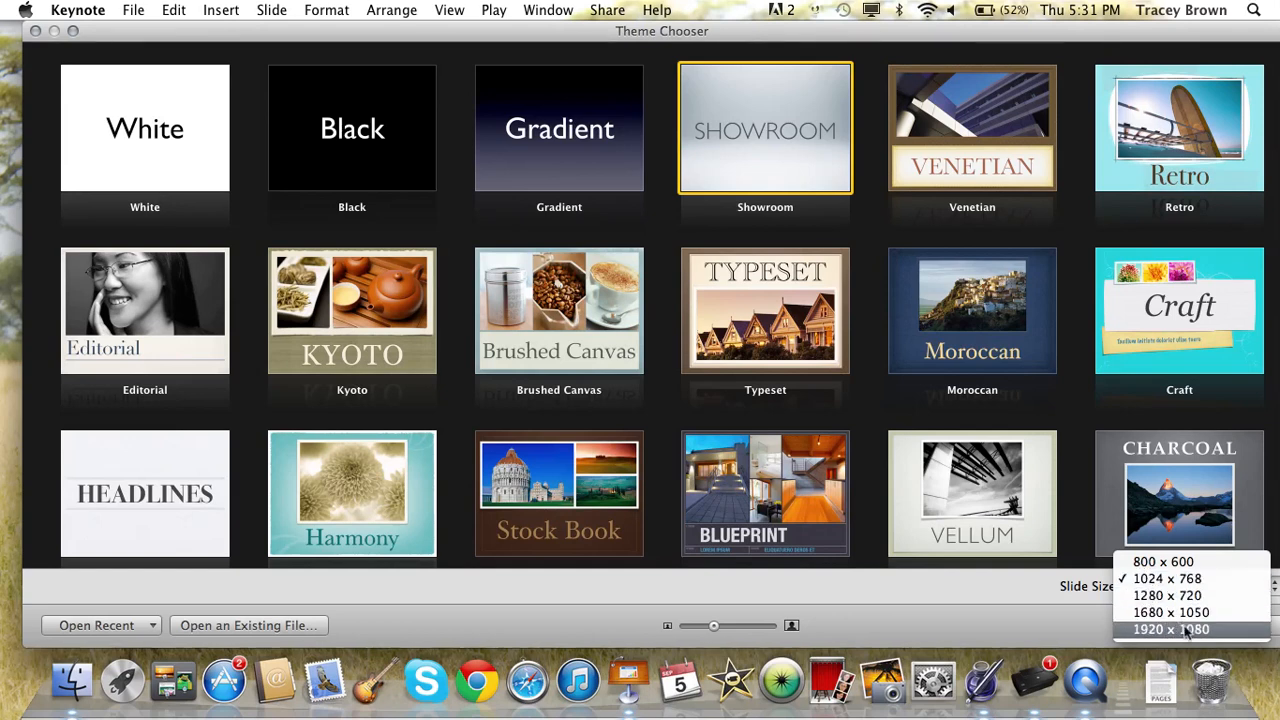
pyautogui.click(1160, 580)
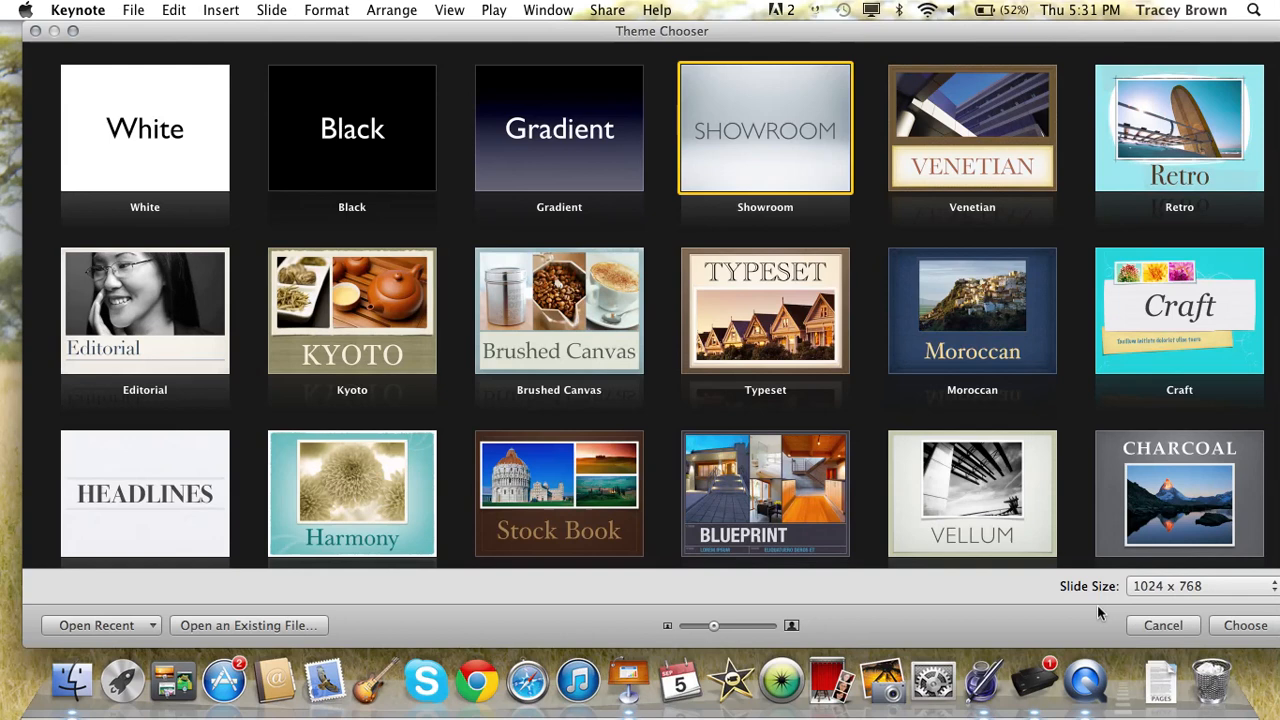
pyautogui.click(1170, 587)
pyautogui.click(1172, 586)
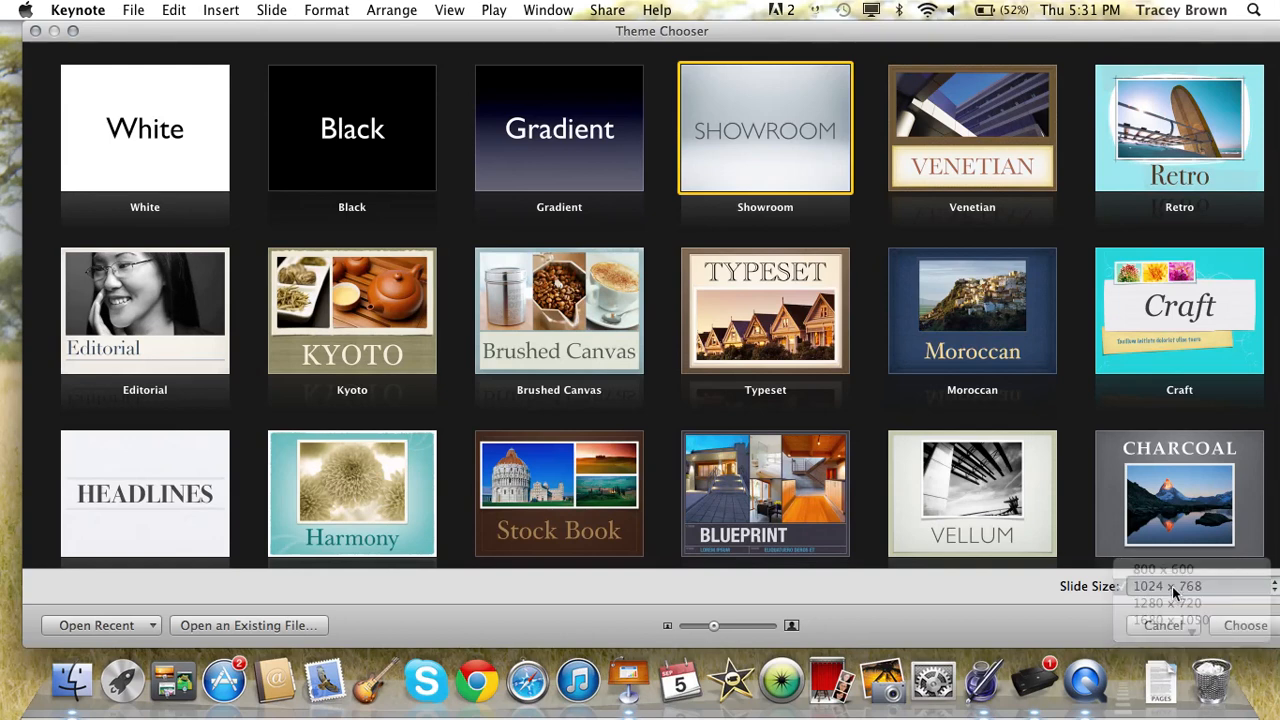
pyautogui.click(1173, 590)
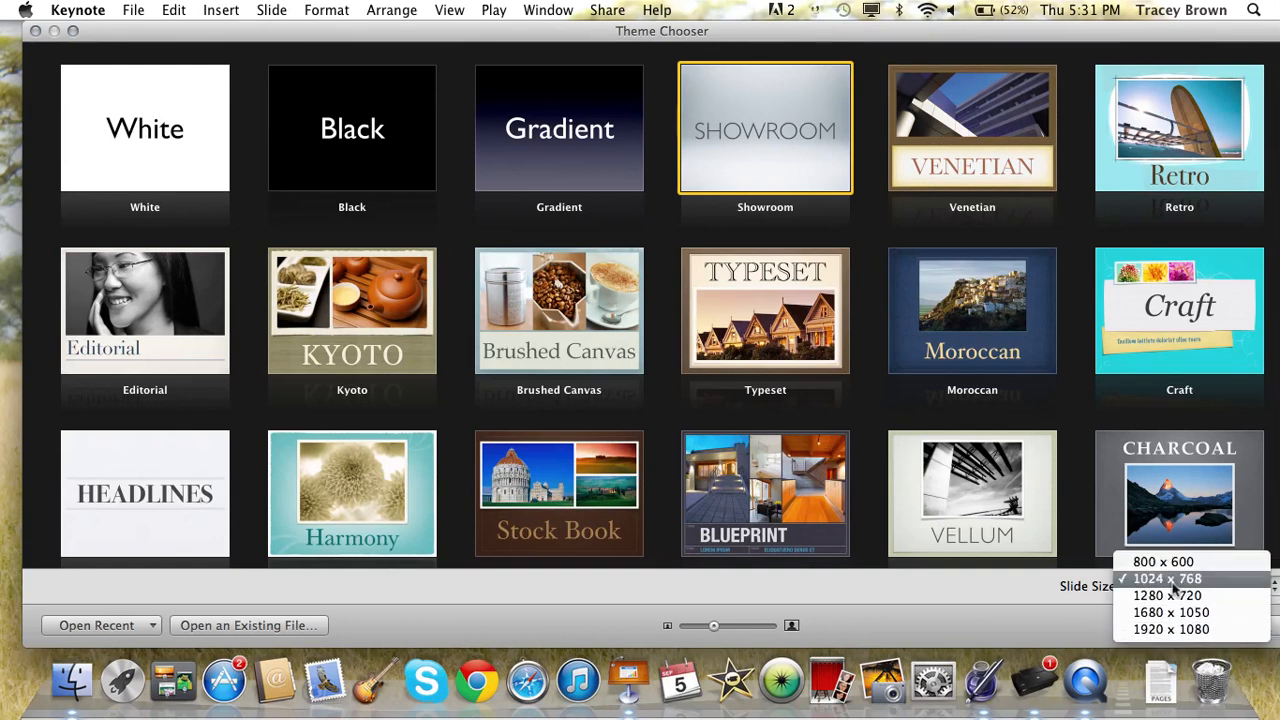
pyautogui.click(1172, 582)
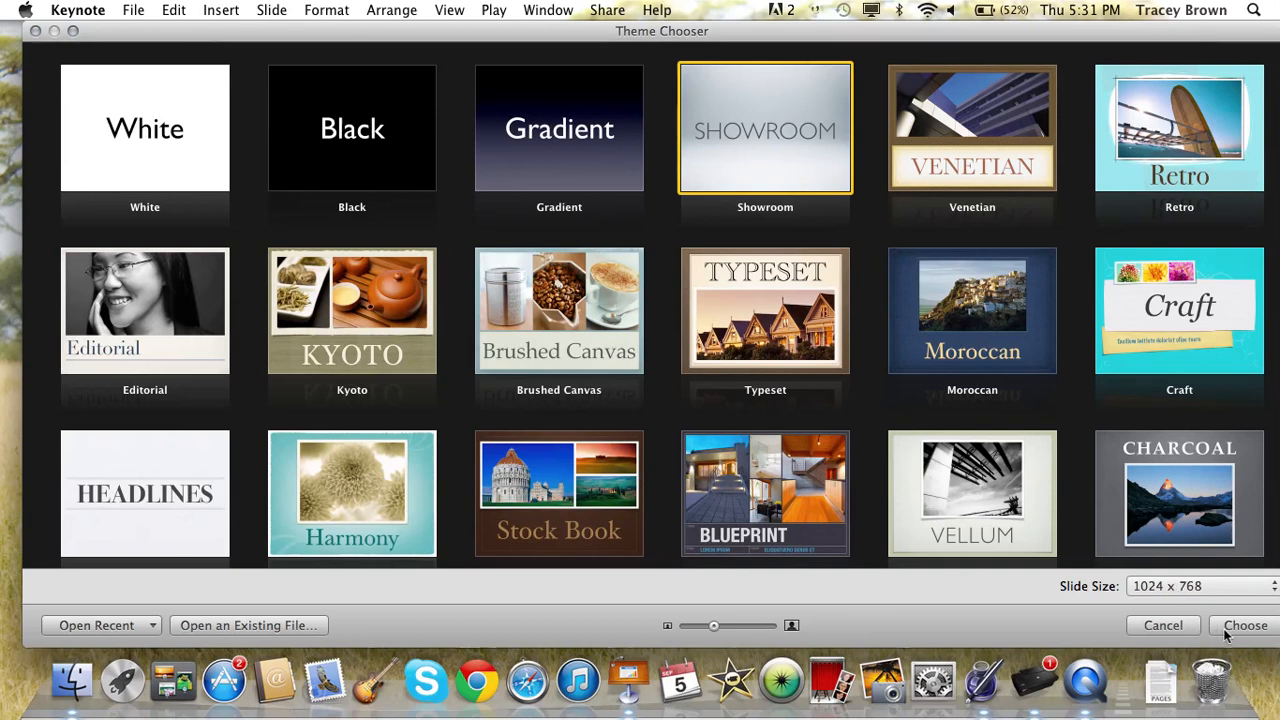
pyautogui.click(1232, 627)
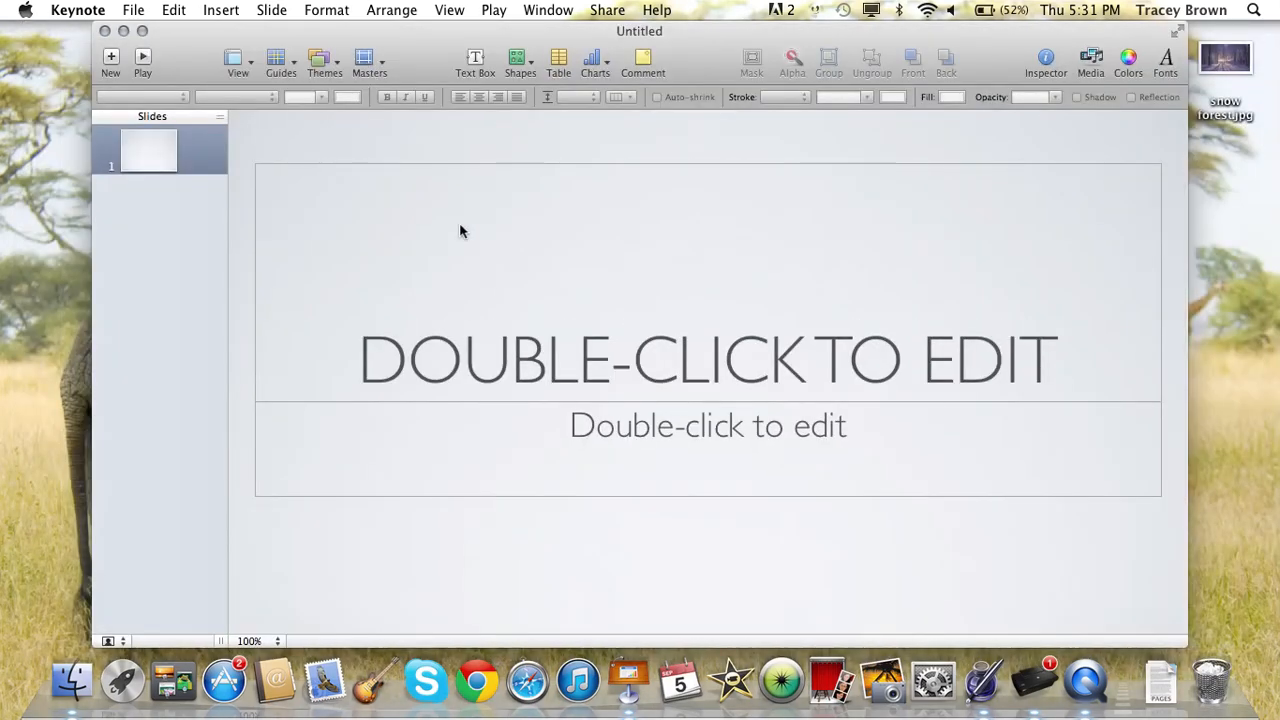
# Replace the title placeholder with the presenter's full name in capitals, then select the title box
pyautogui.doubleClick(638, 345)
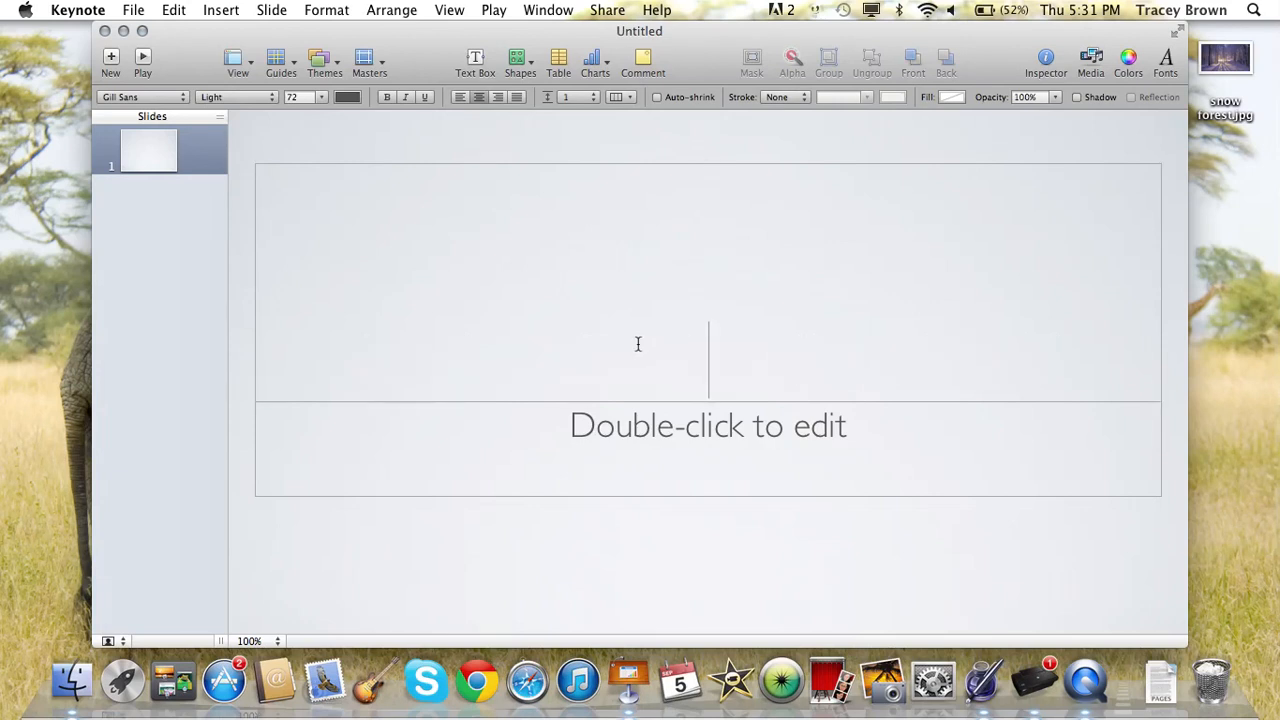
pyautogui.write('E')
pyautogui.press('BackSpace')
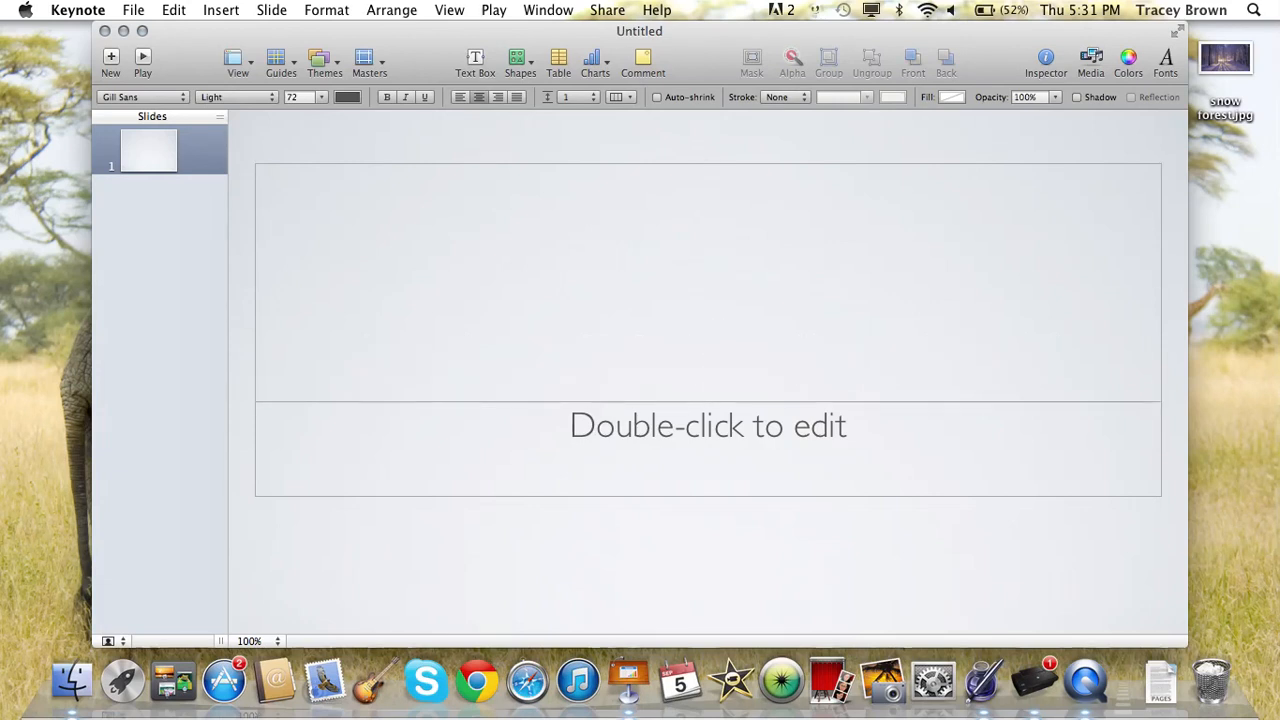
pyautogui.write('PAULO')
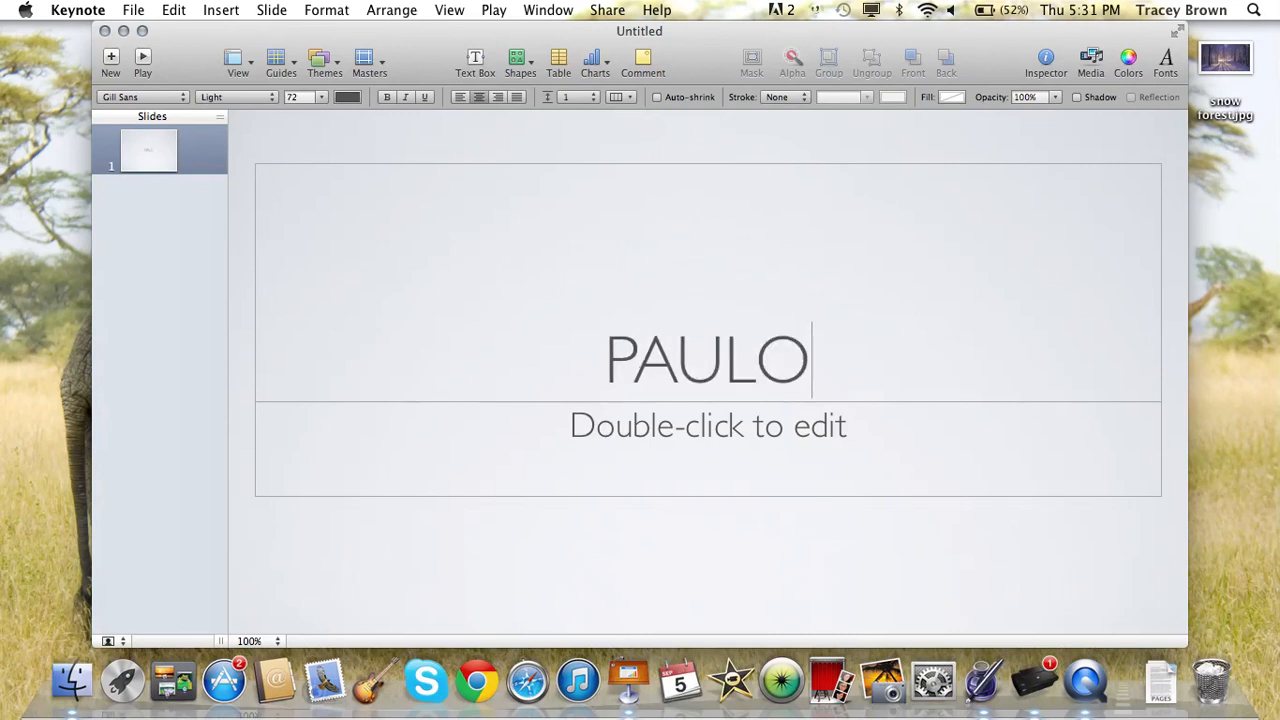
pyautogui.write(' SNY')
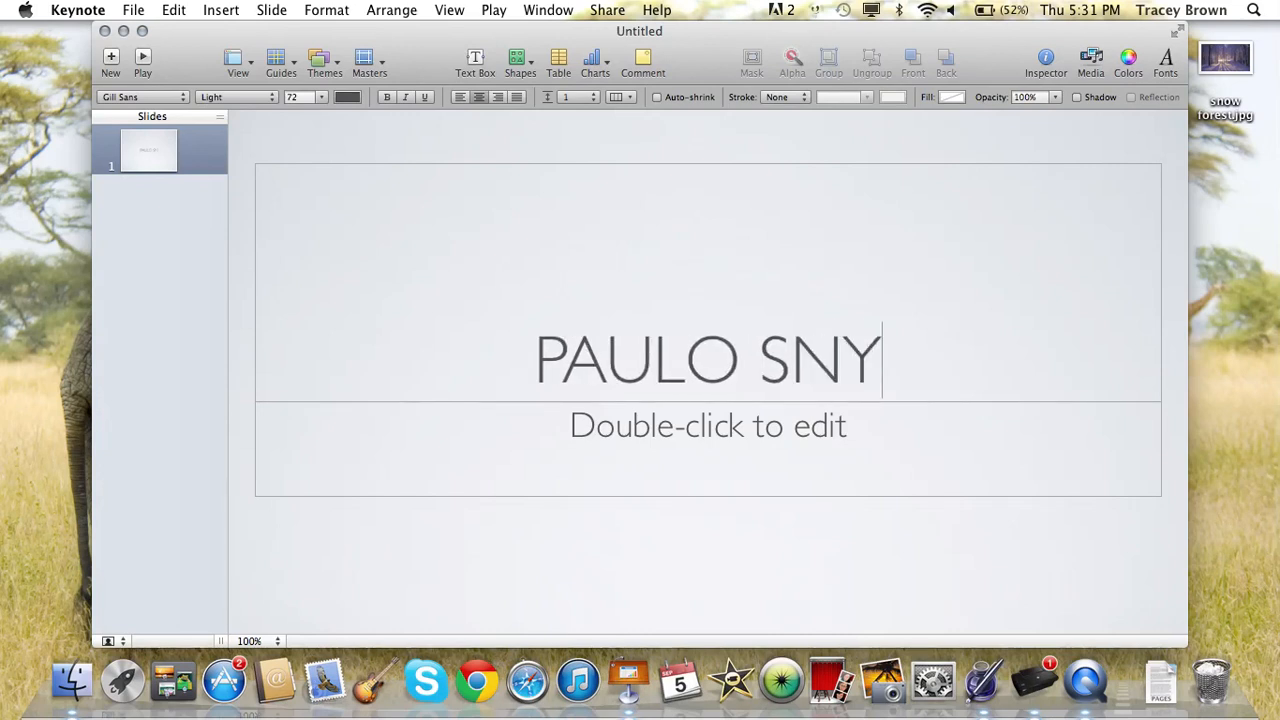
pyautogui.write('DER')
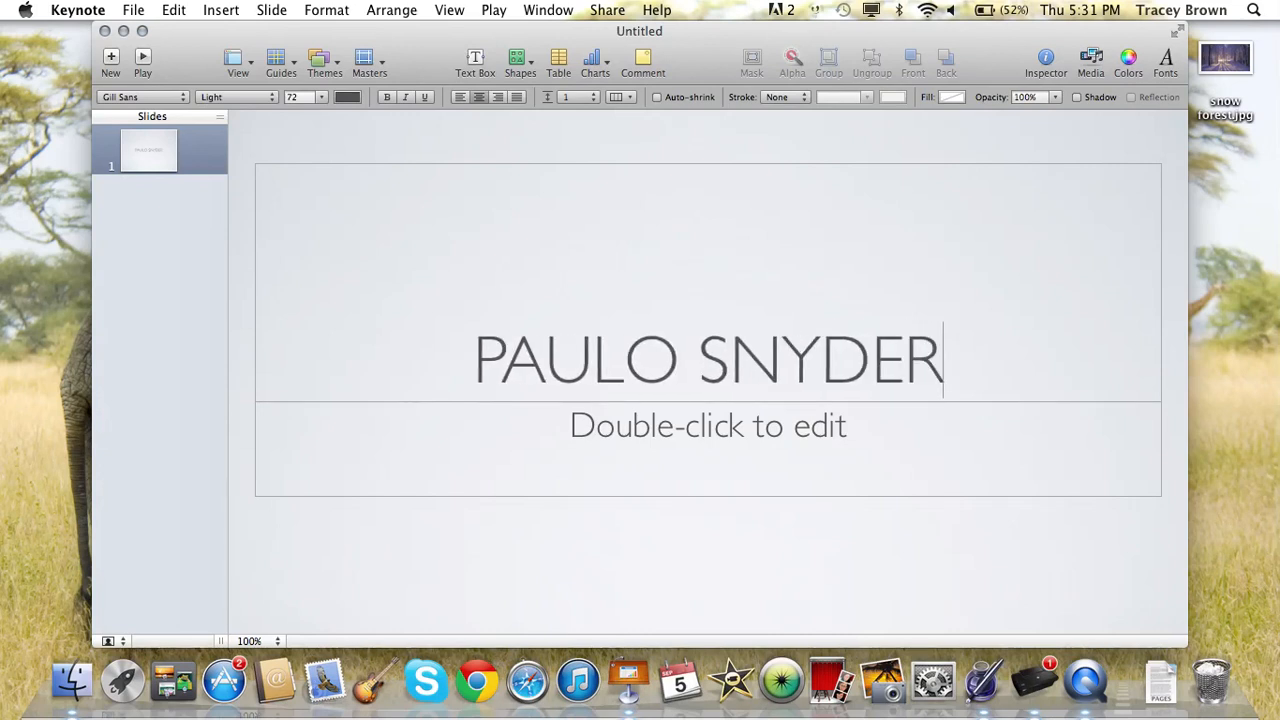
pyautogui.click(858, 442)
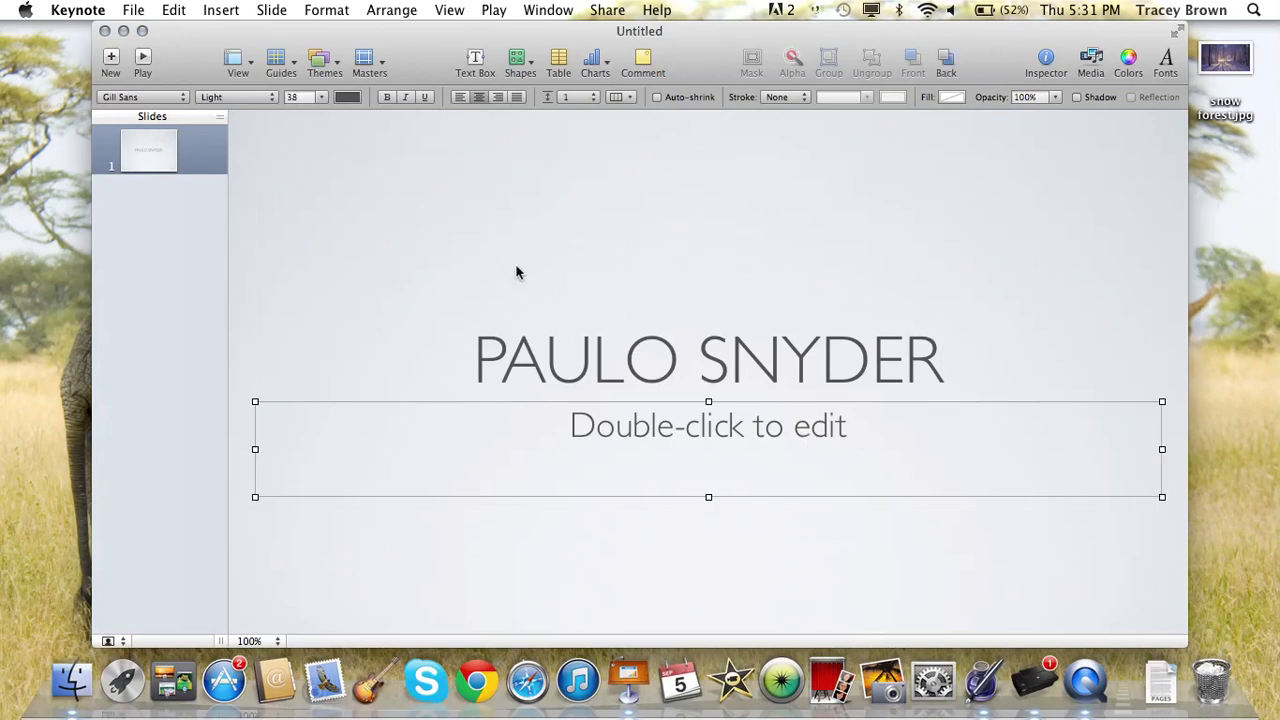
pyautogui.click(583, 358)
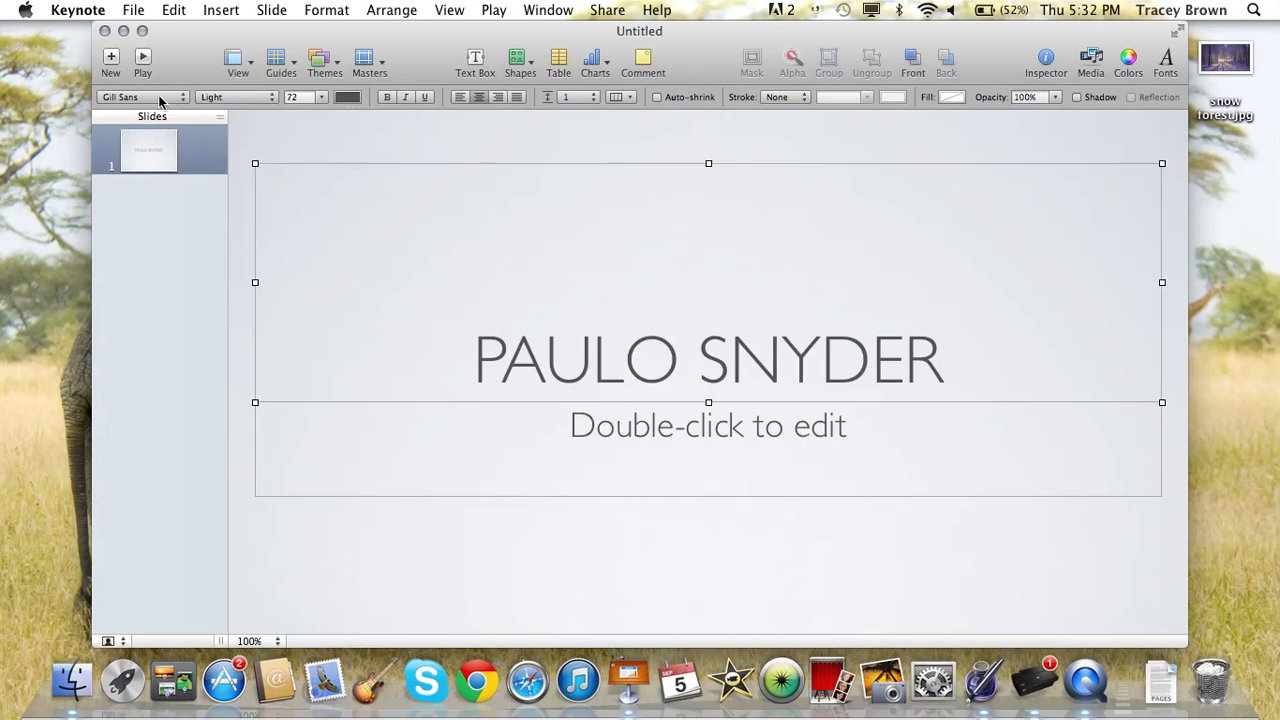
pyautogui.click(160, 101)
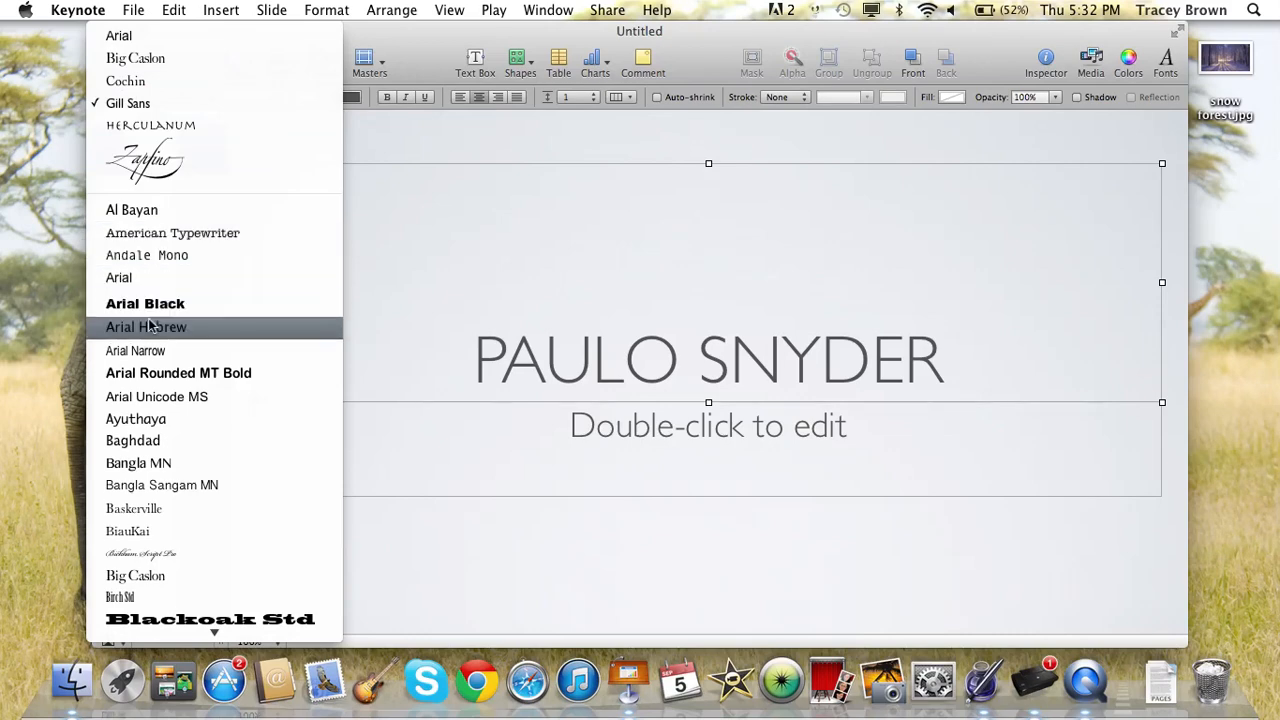
pyautogui.click(180, 446)
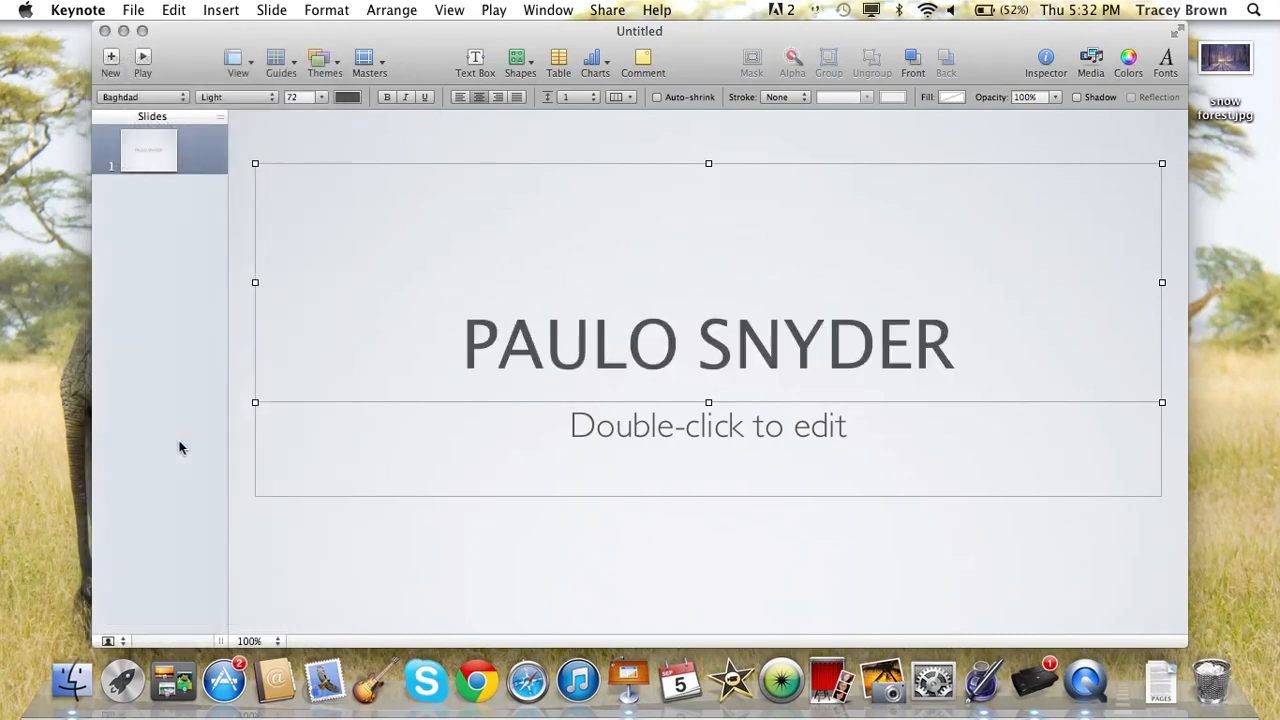
pyautogui.click(449, 571)
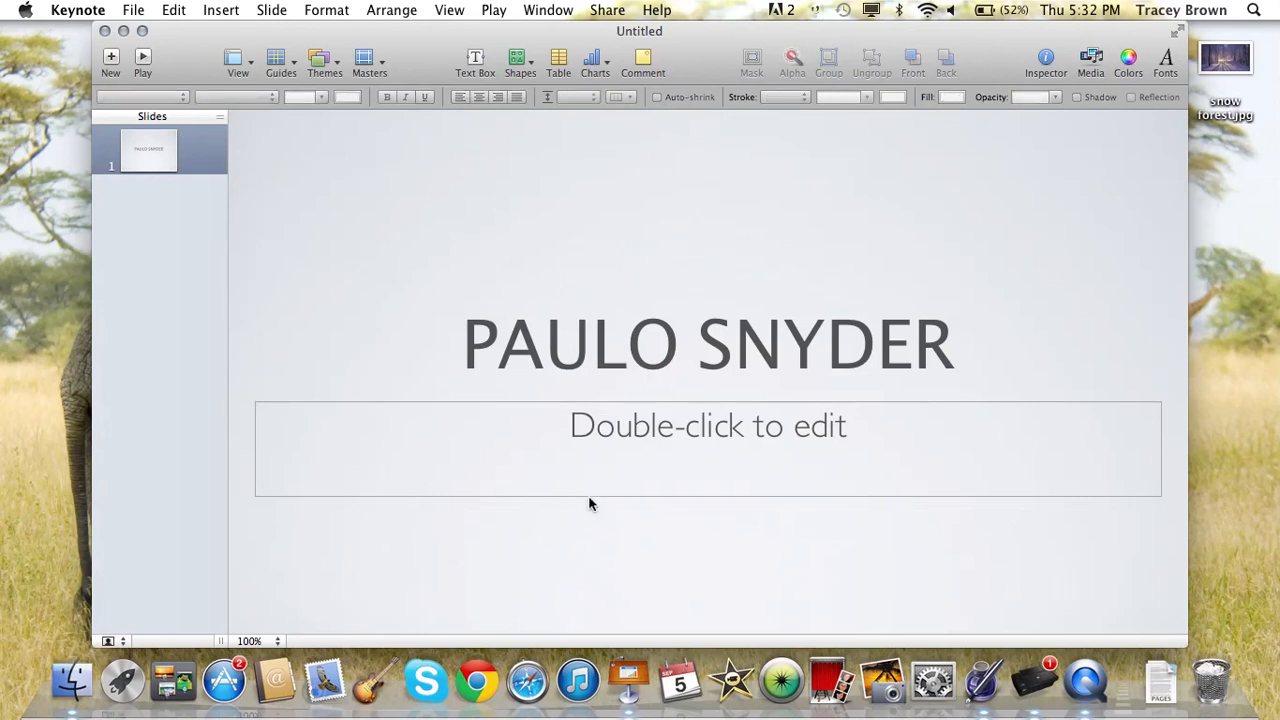
pyautogui.click(686, 432)
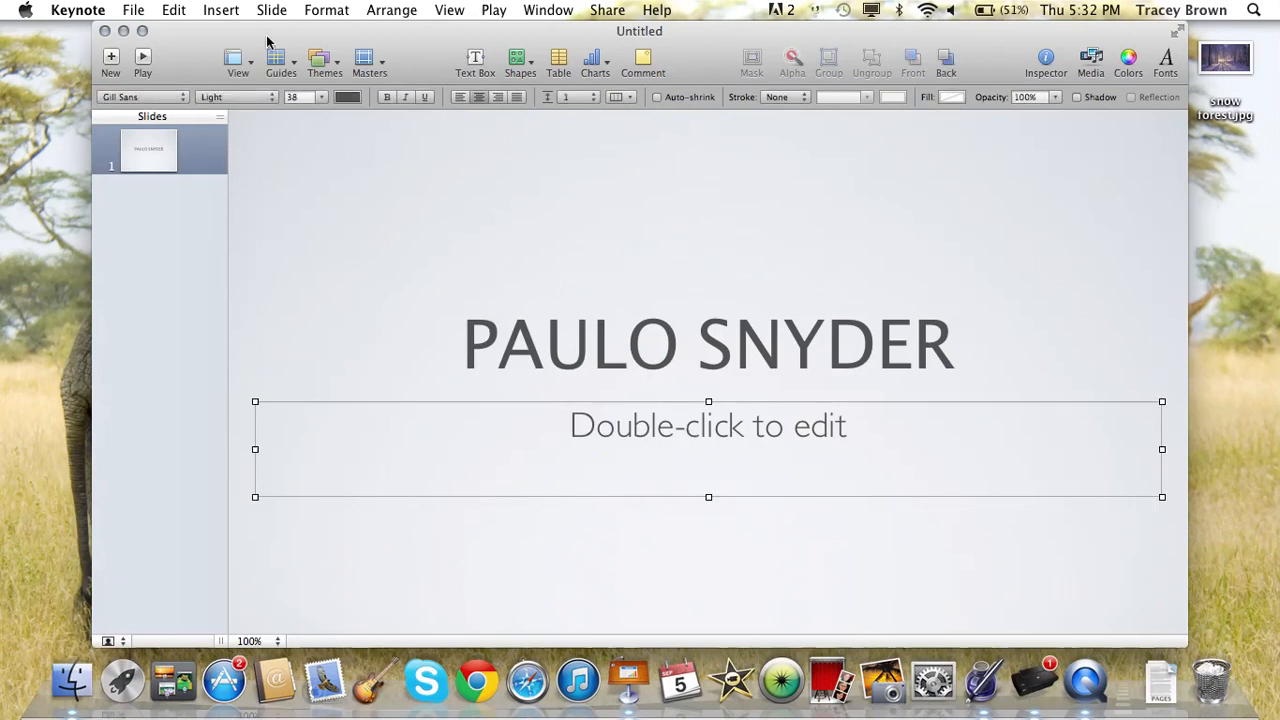
pyautogui.click(238, 99)
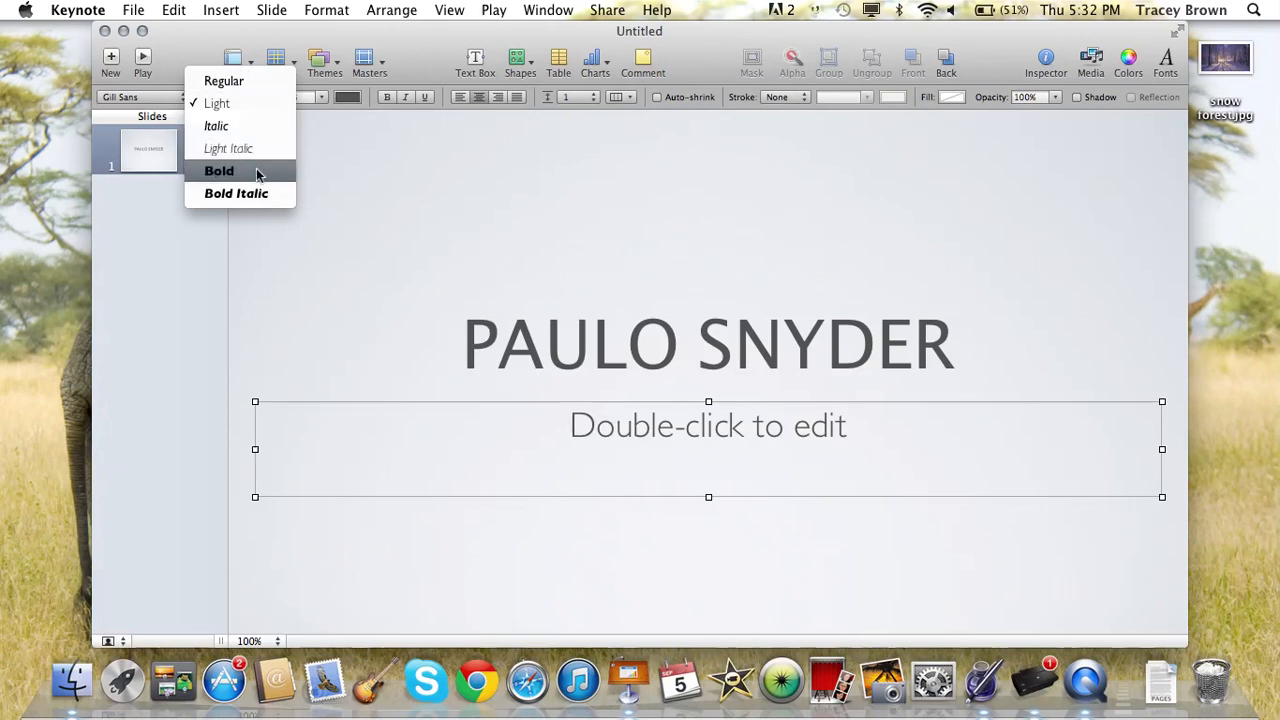
pyautogui.click(239, 97)
pyautogui.click(321, 99)
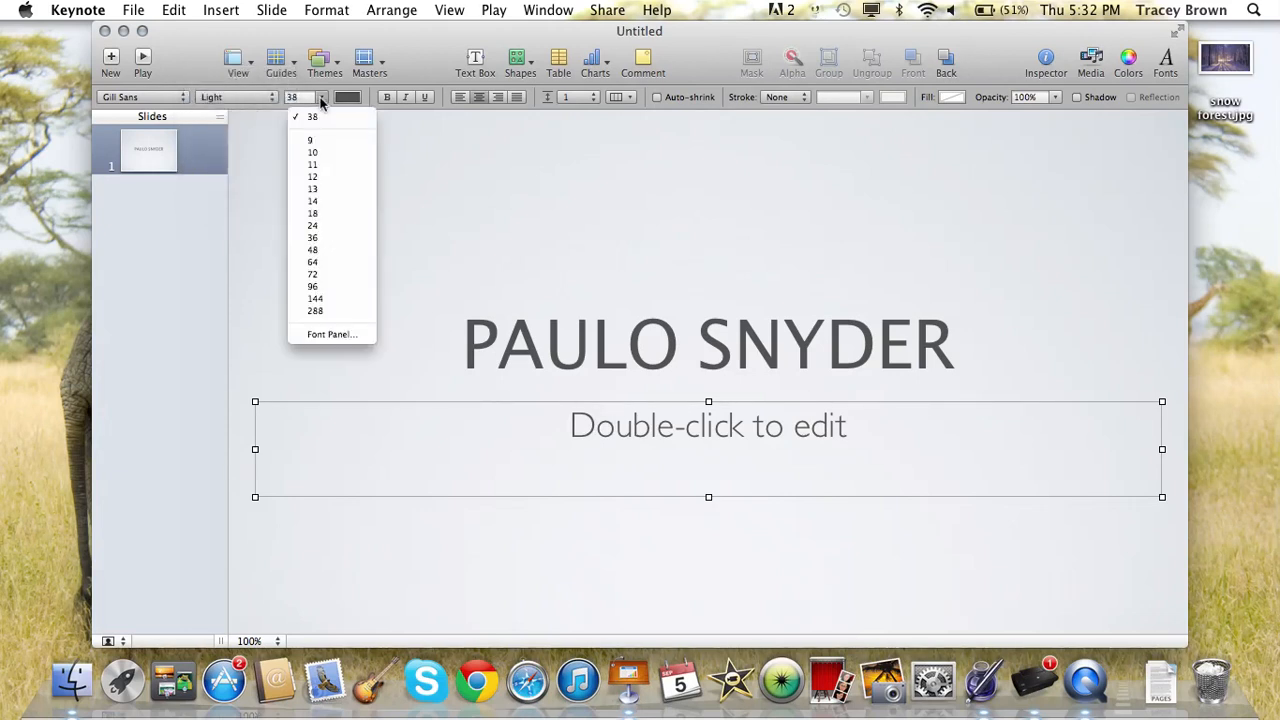
pyautogui.click(321, 99)
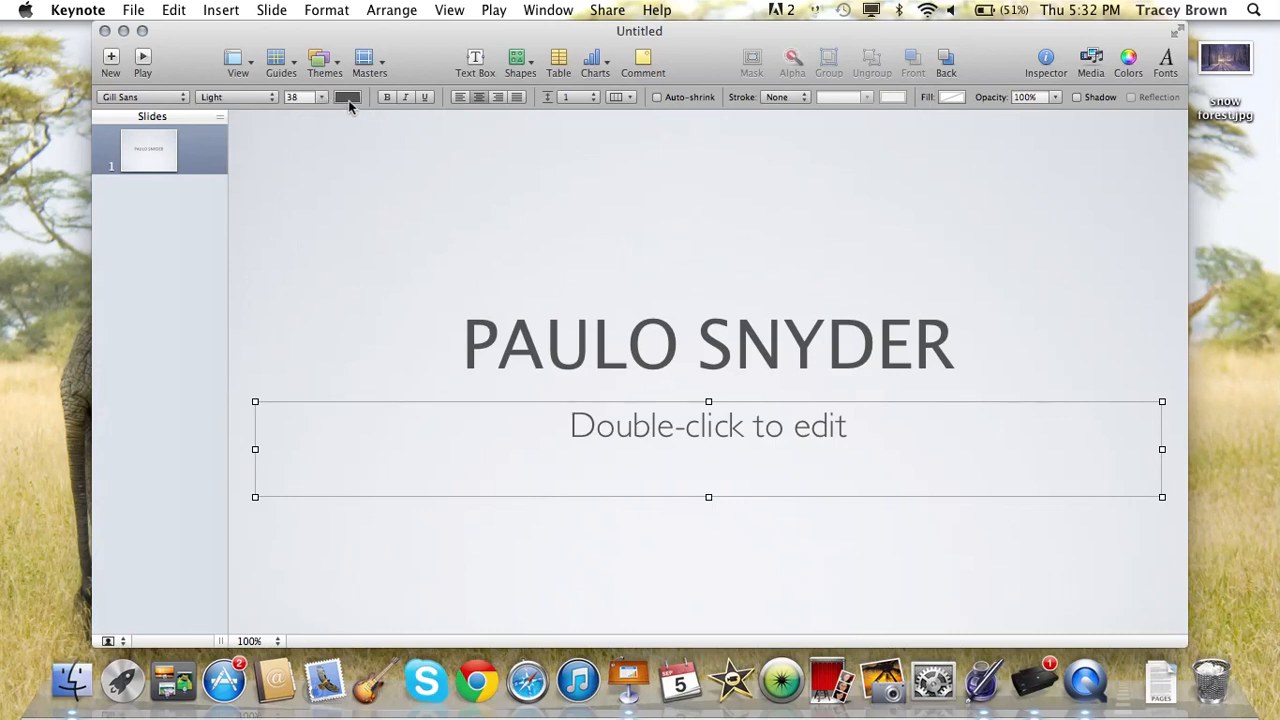
pyautogui.click(347, 98)
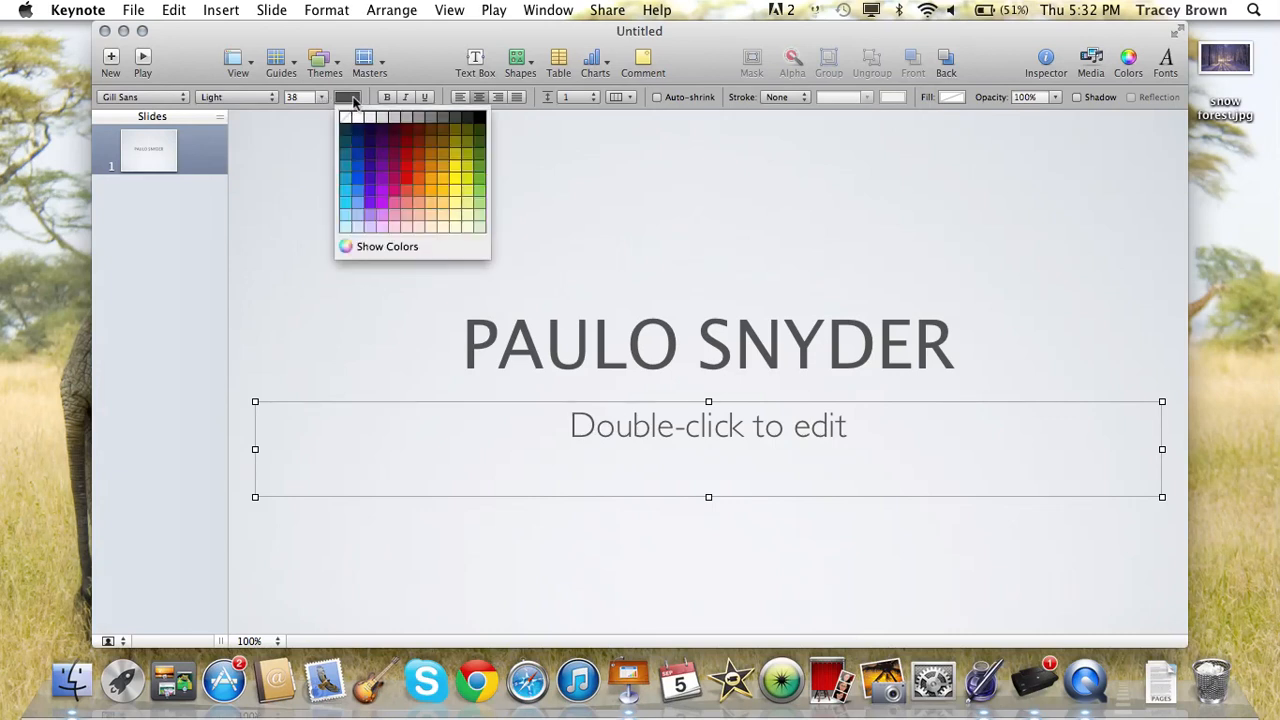
pyautogui.click(351, 99)
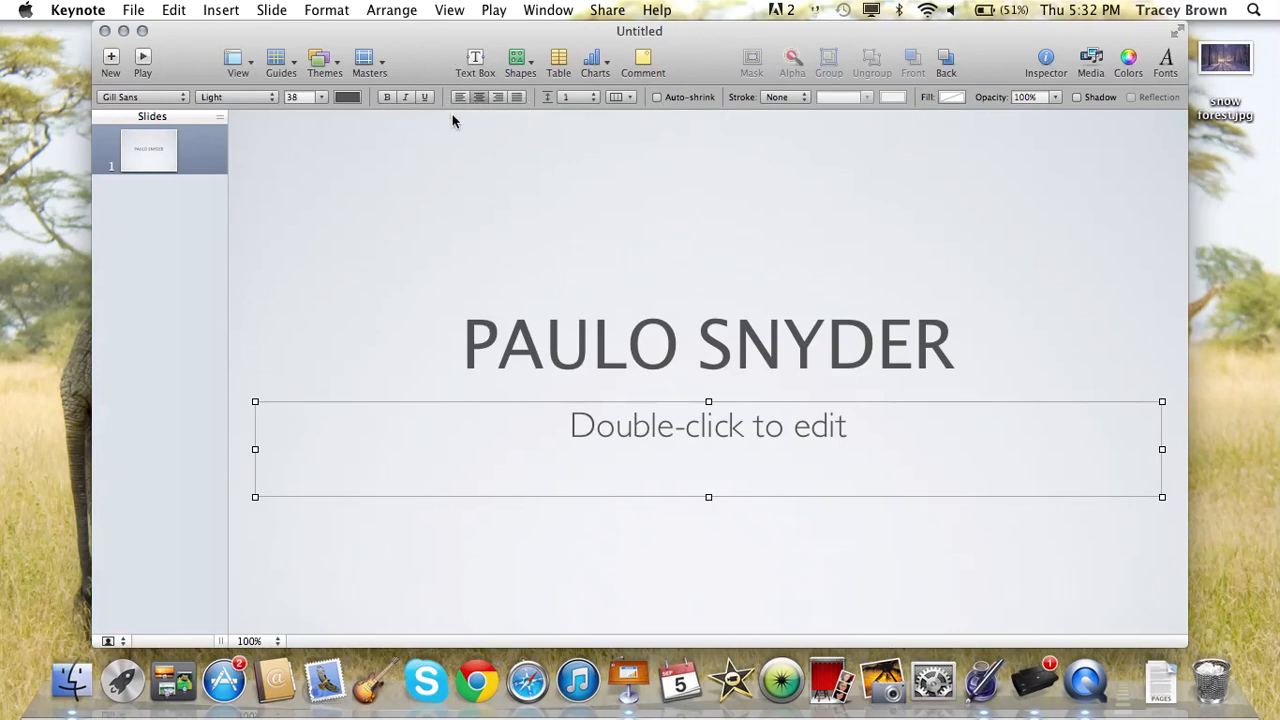
# Set the subtitle to 'Hello Youtube' and add a second slide
pyautogui.doubleClick(731, 456)
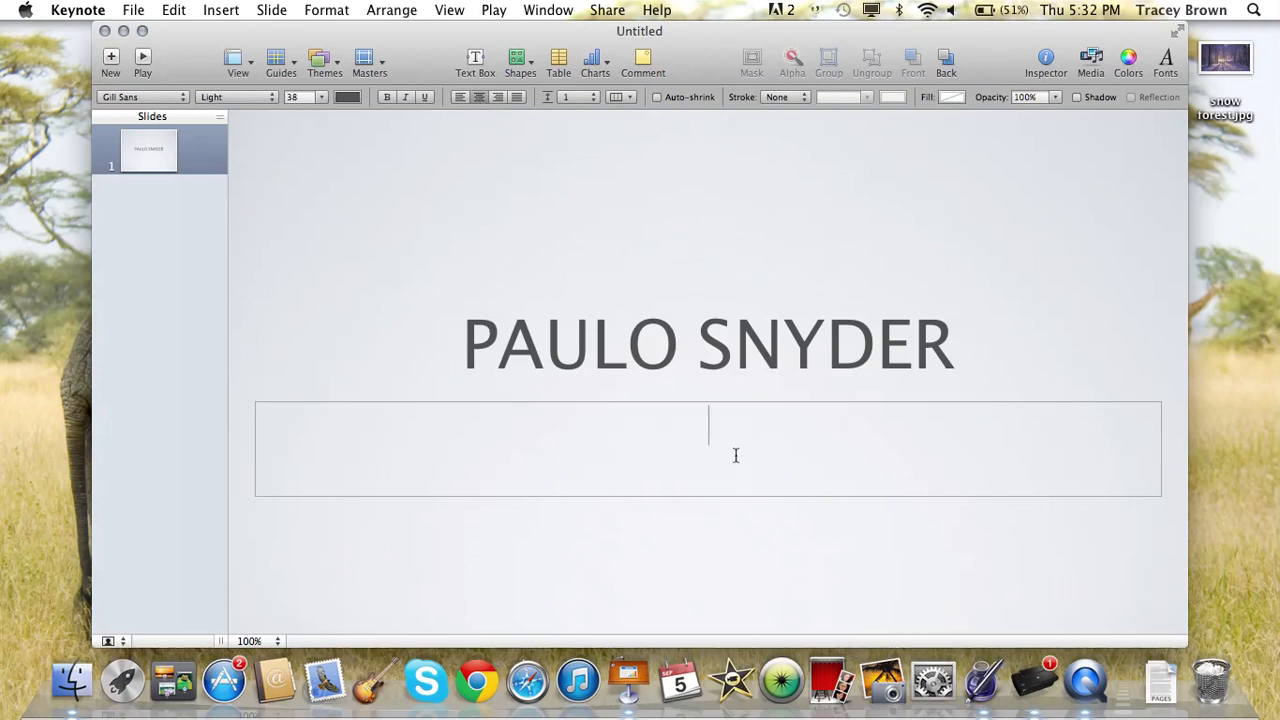
pyautogui.write('Hello')
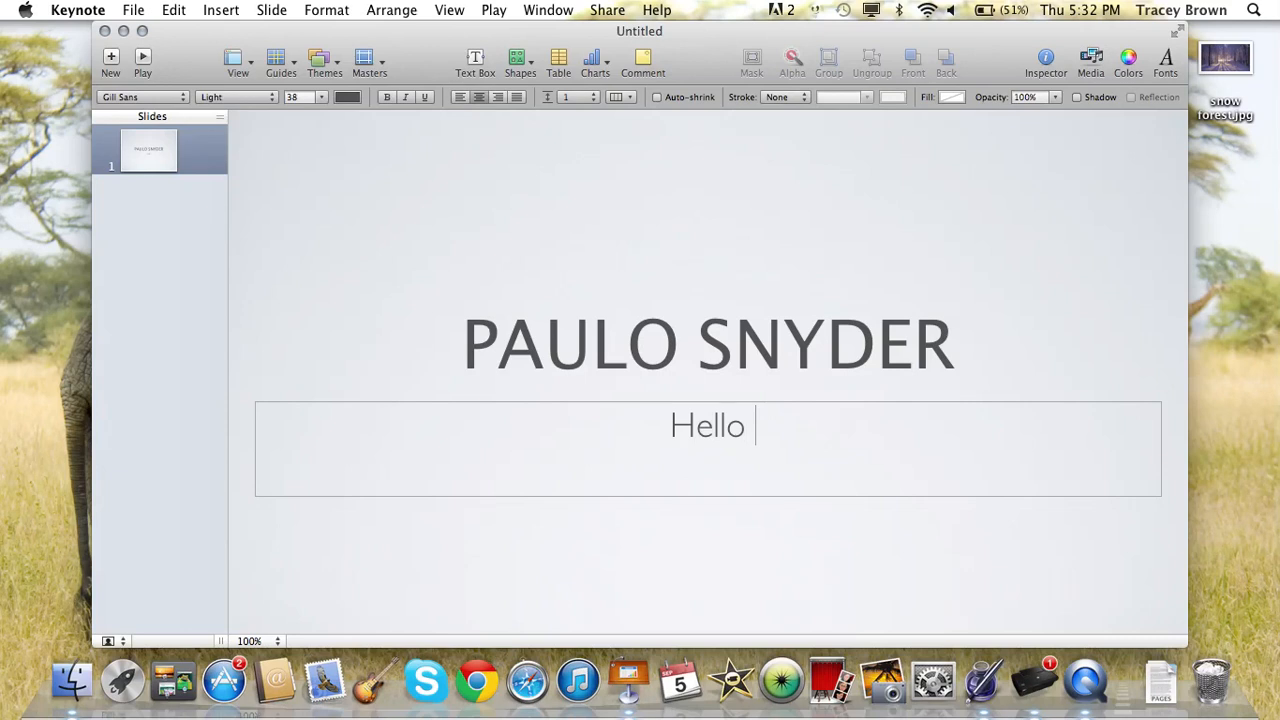
pyautogui.write(' Youtub')
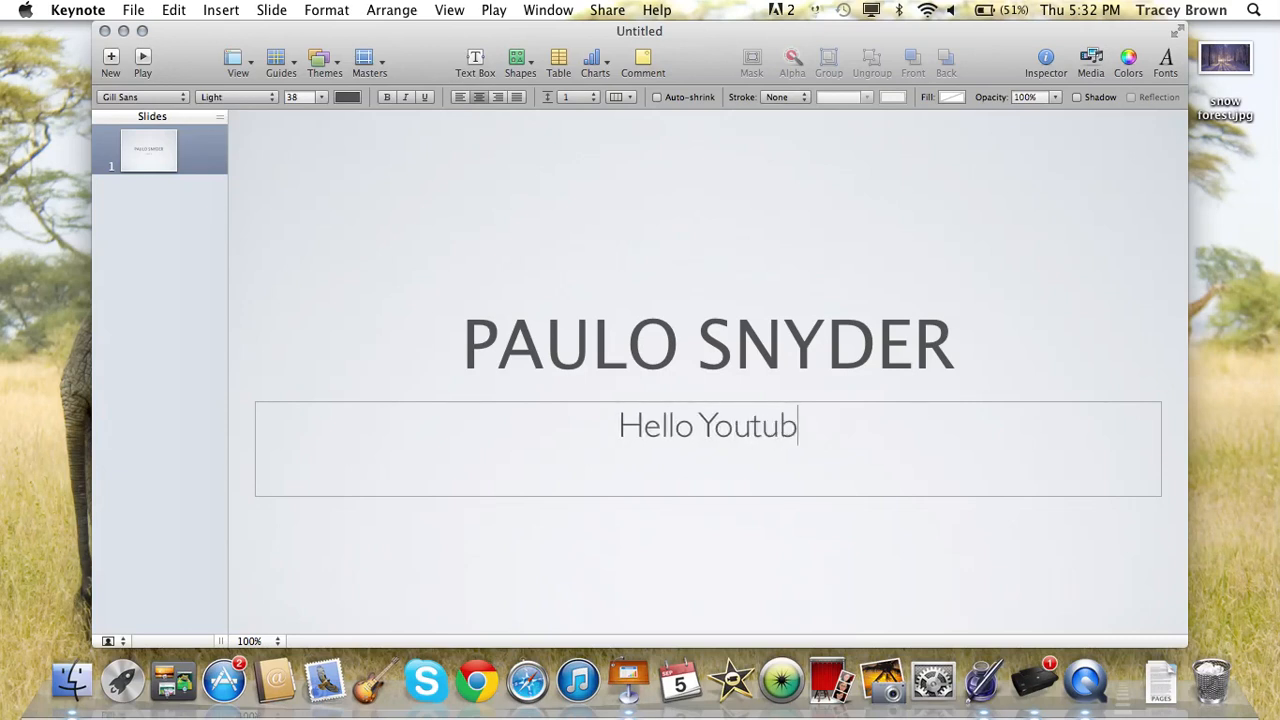
pyautogui.write('e')
pyautogui.click(595, 282)
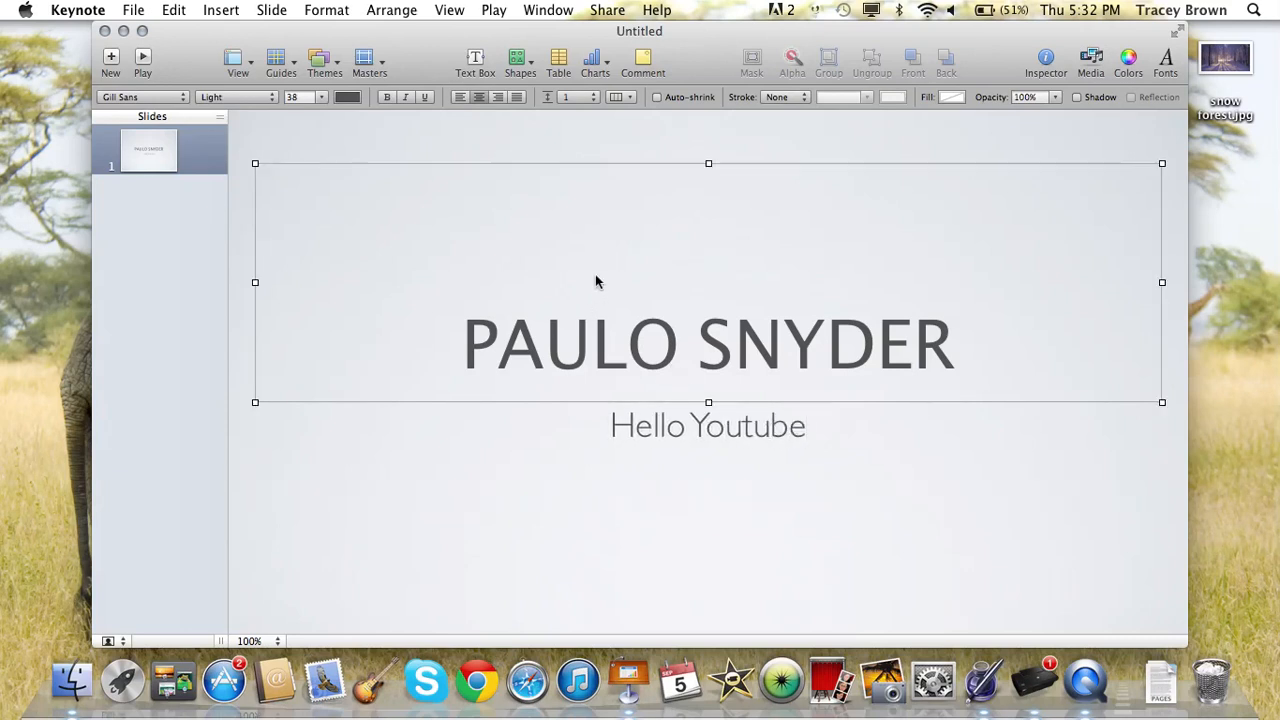
pyautogui.click(110, 60)
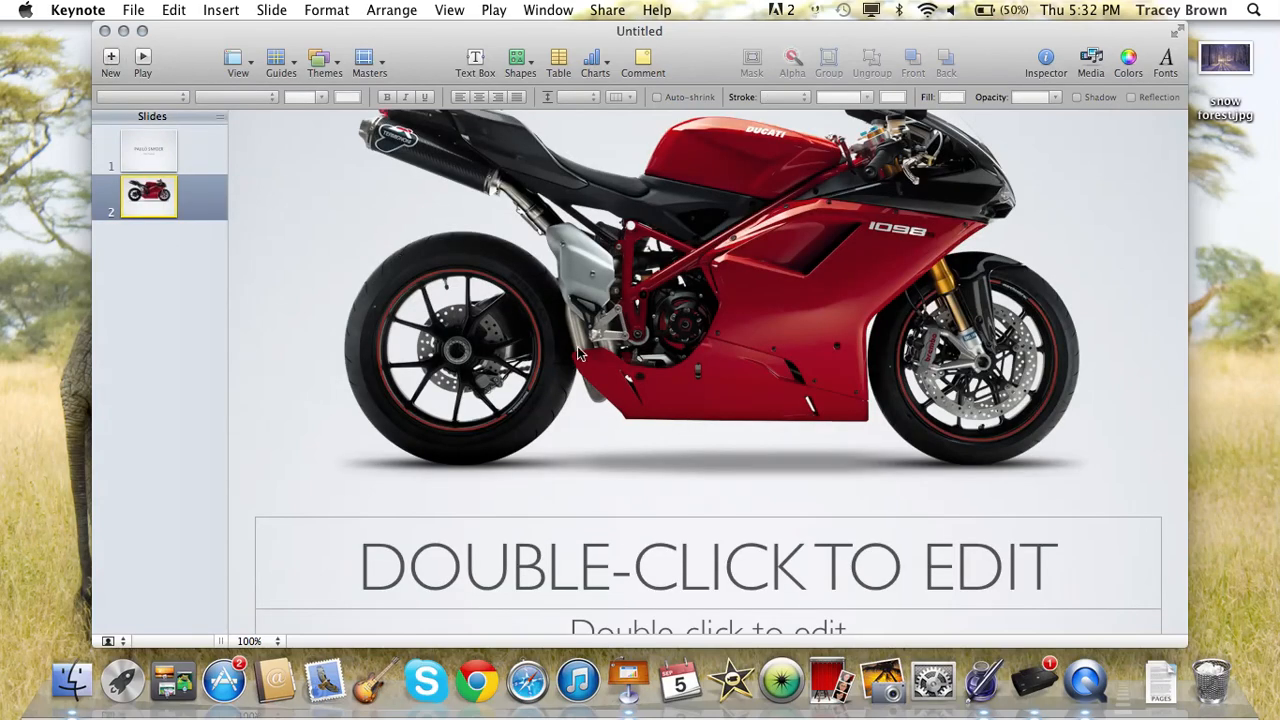
# Title the second slide 'MOTERCYCLE' beneath the motorcycle photo
pyautogui.click(595, 360)
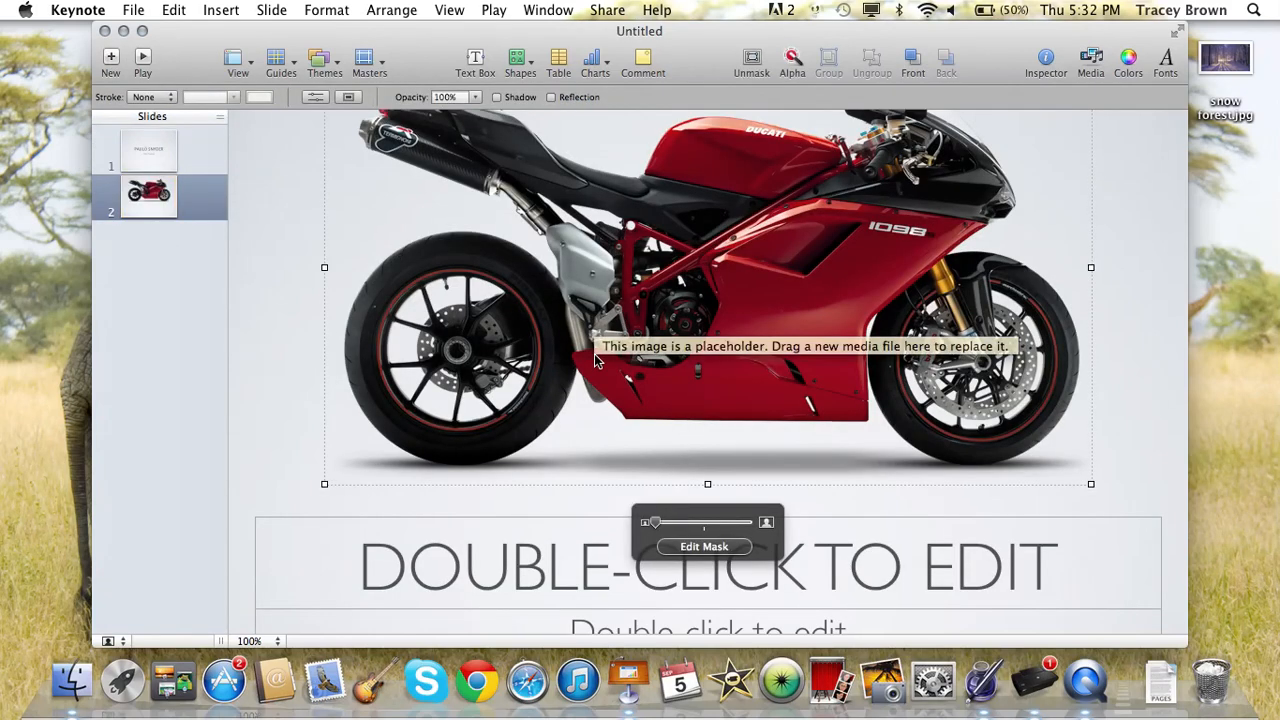
pyautogui.click(547, 570)
pyautogui.click(547, 570)
pyautogui.write('M')
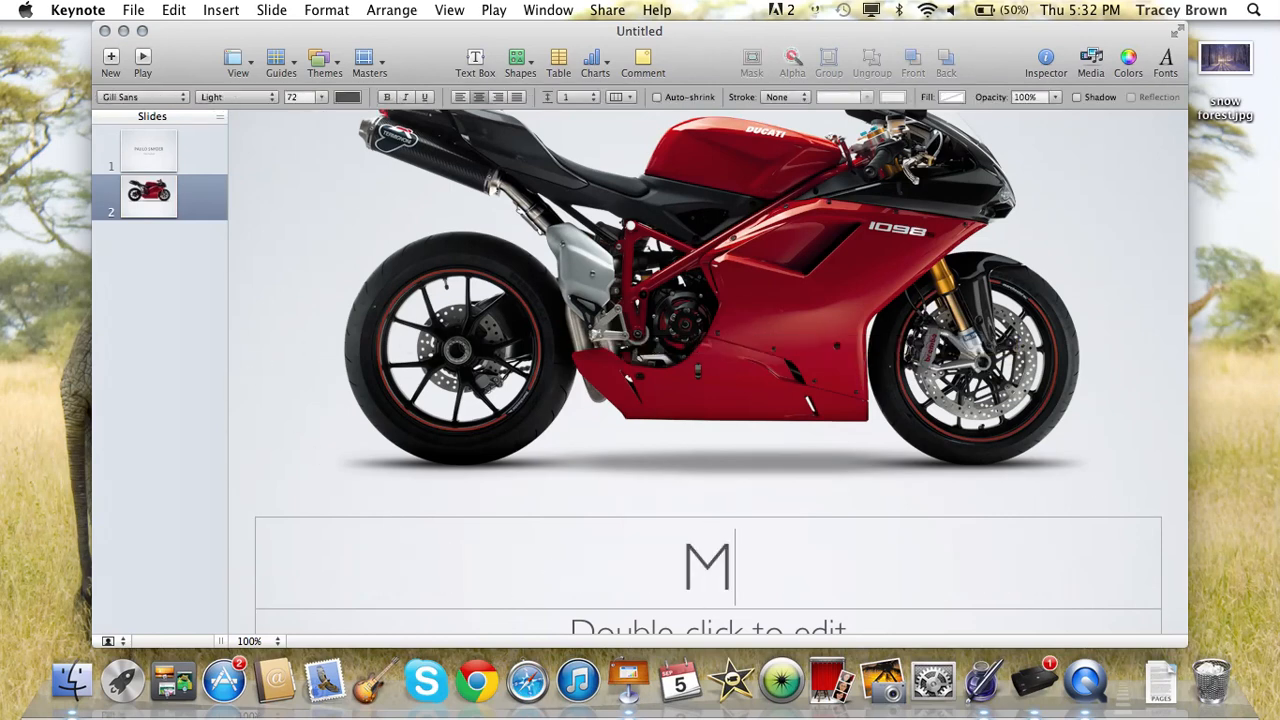
pyautogui.write('OTER')
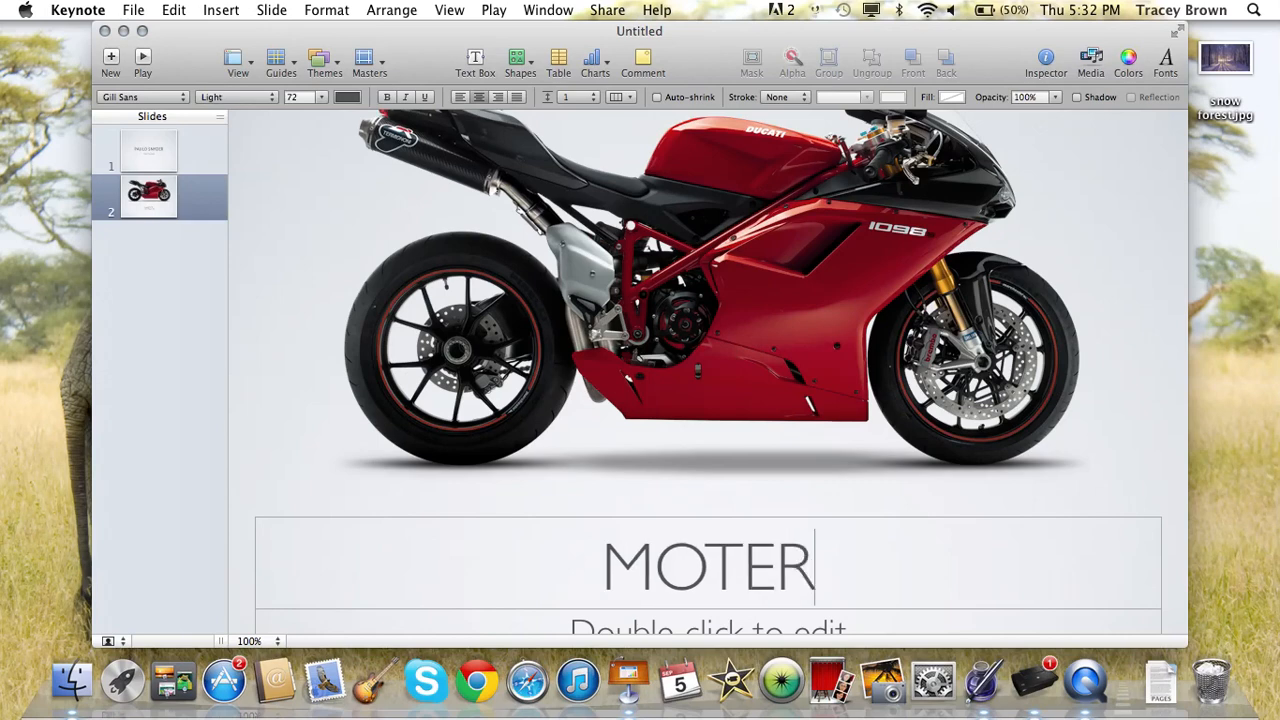
pyautogui.write('CYV')
pyautogui.press('BackSpace')
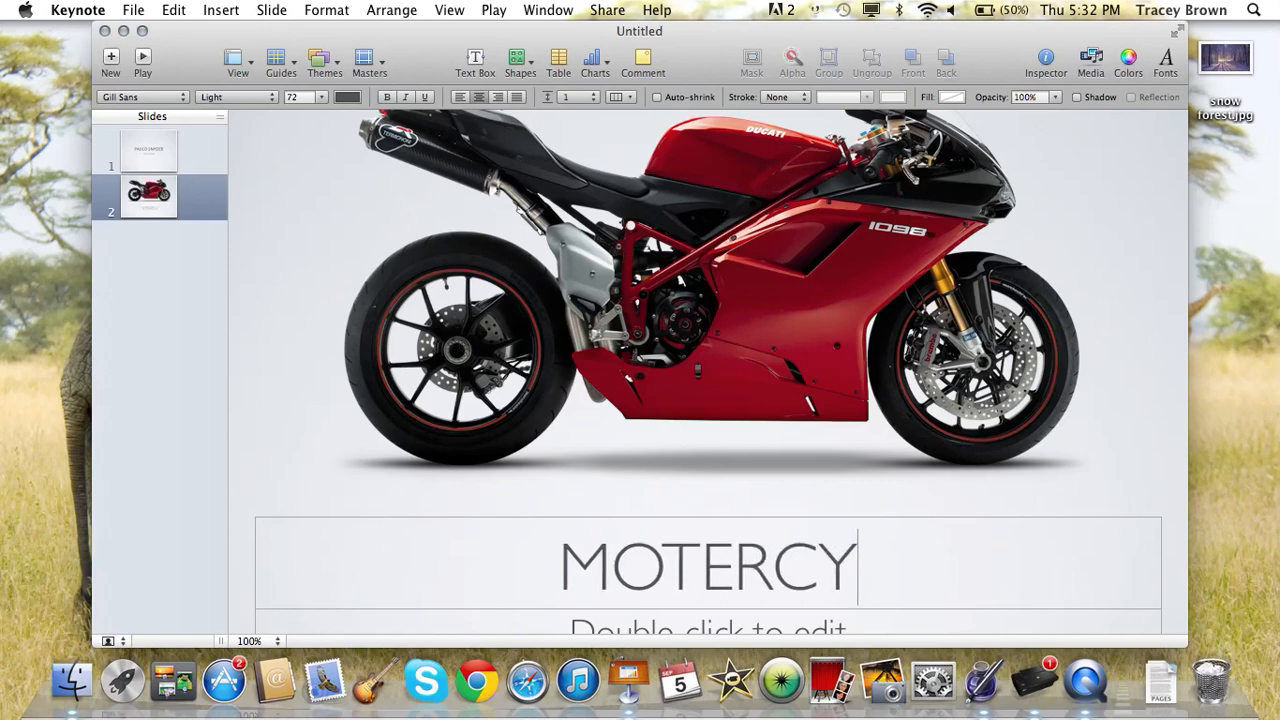
pyautogui.write('CLE')
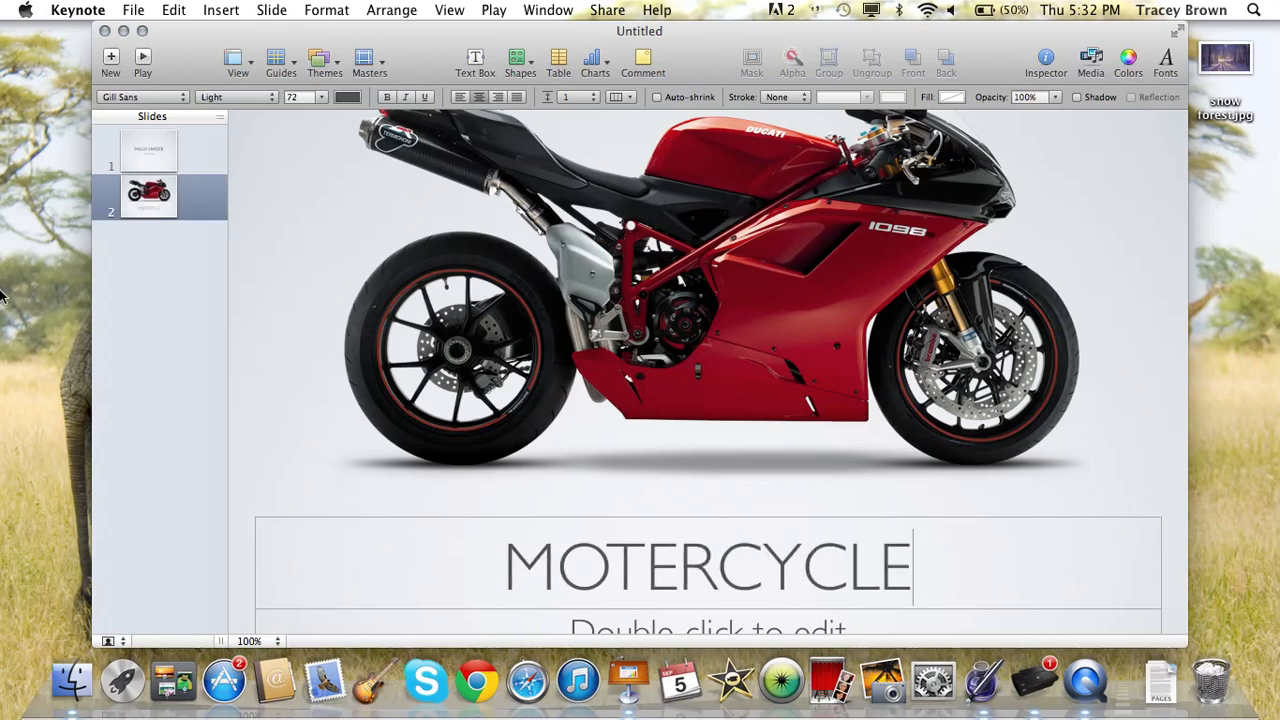
pyautogui.click(140, 315)
# Open the Inspector for the title slide and show its Transition settings
pyautogui.click(145, 163)
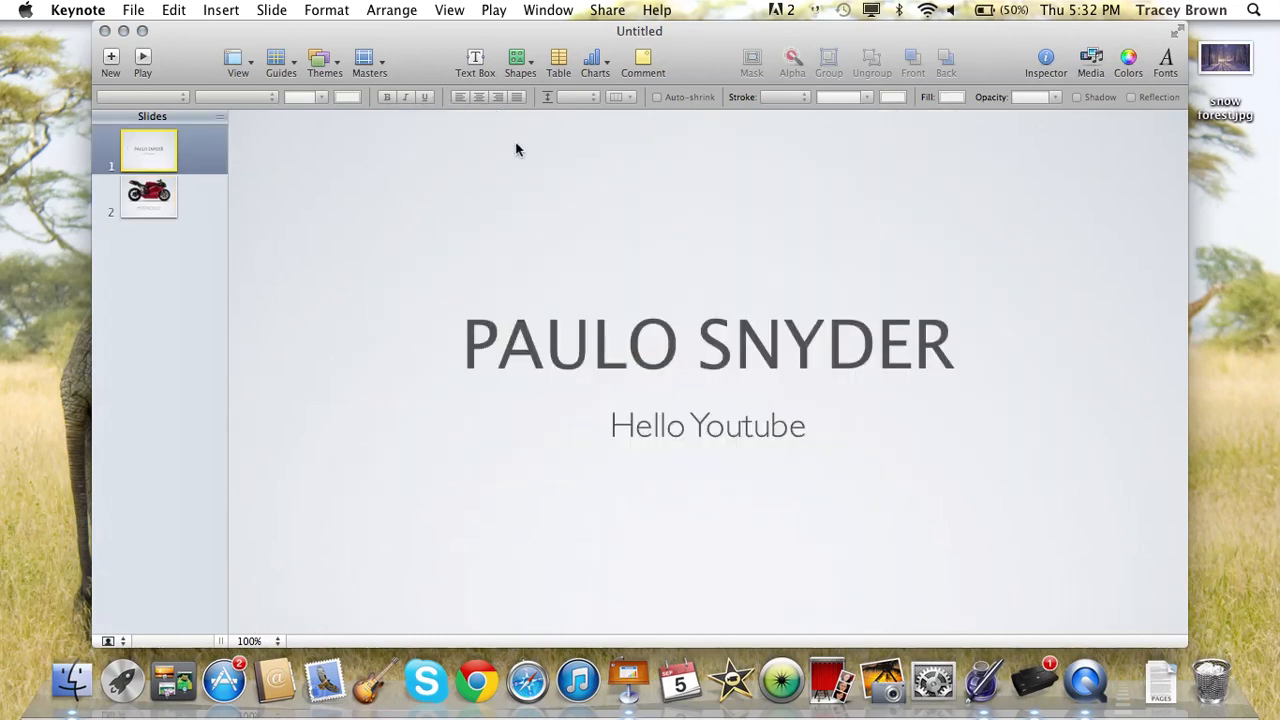
pyautogui.click(1046, 60)
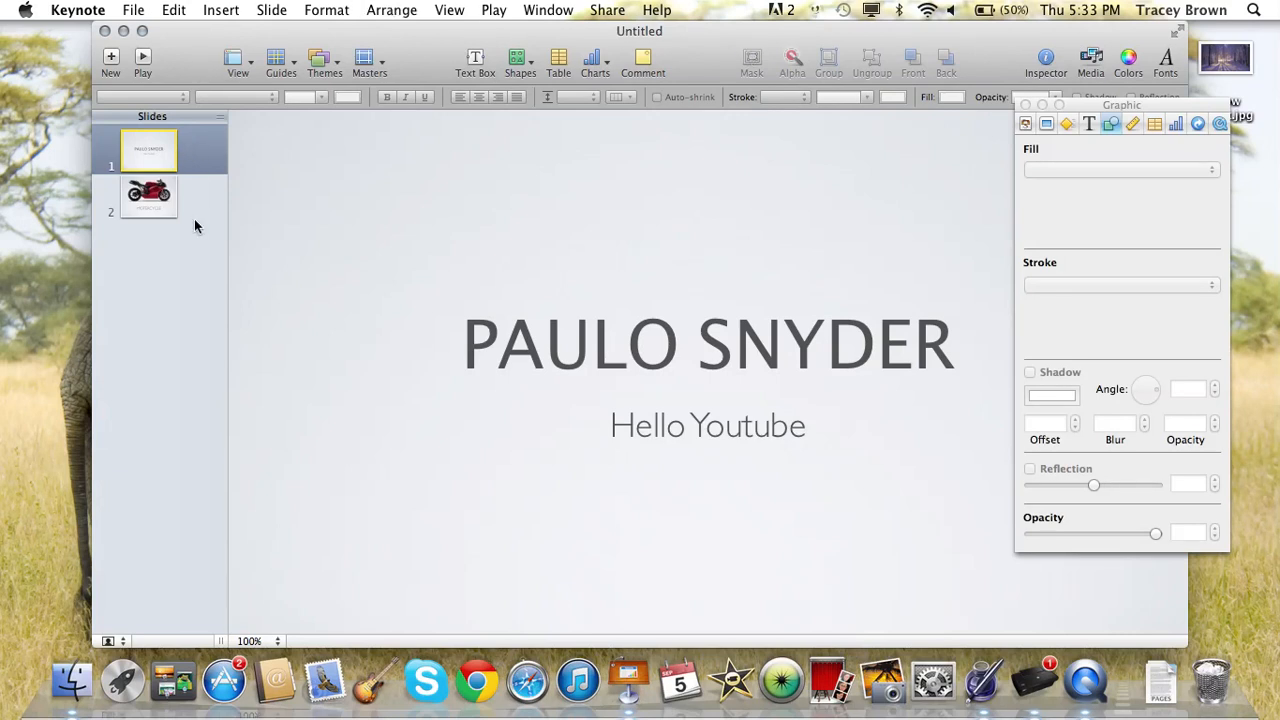
pyautogui.click(1047, 125)
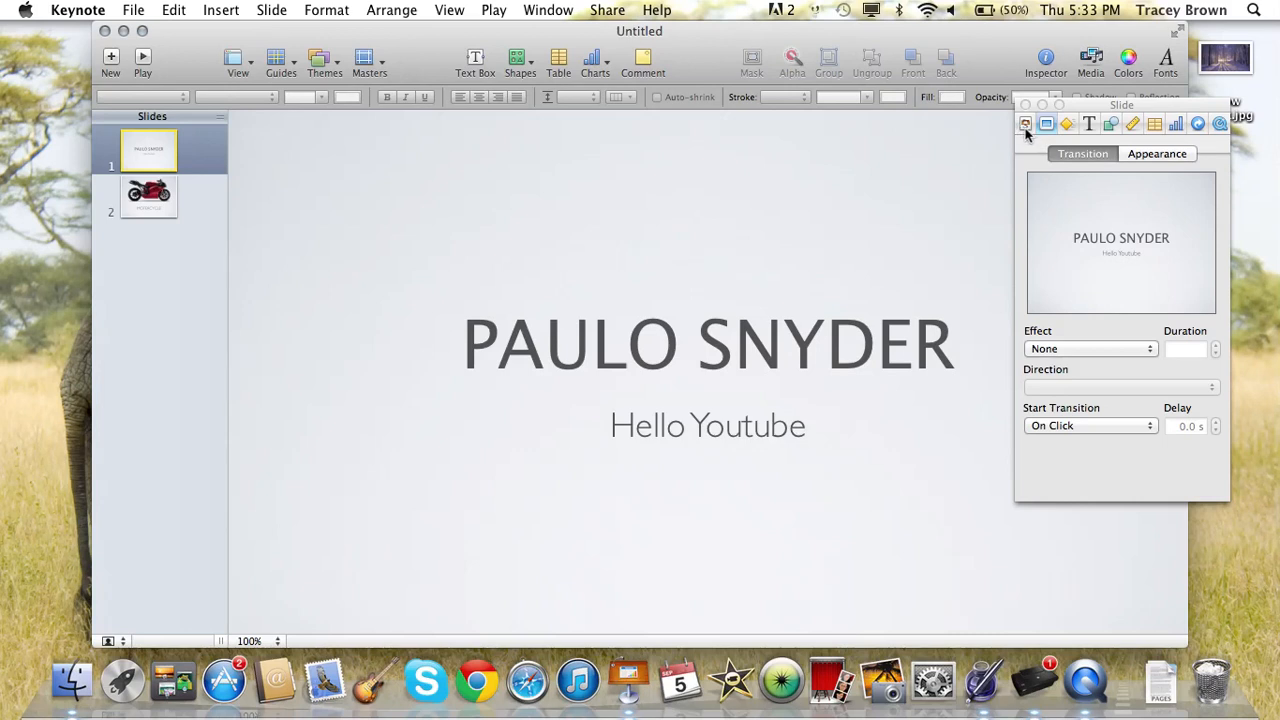
pyautogui.click(1136, 124)
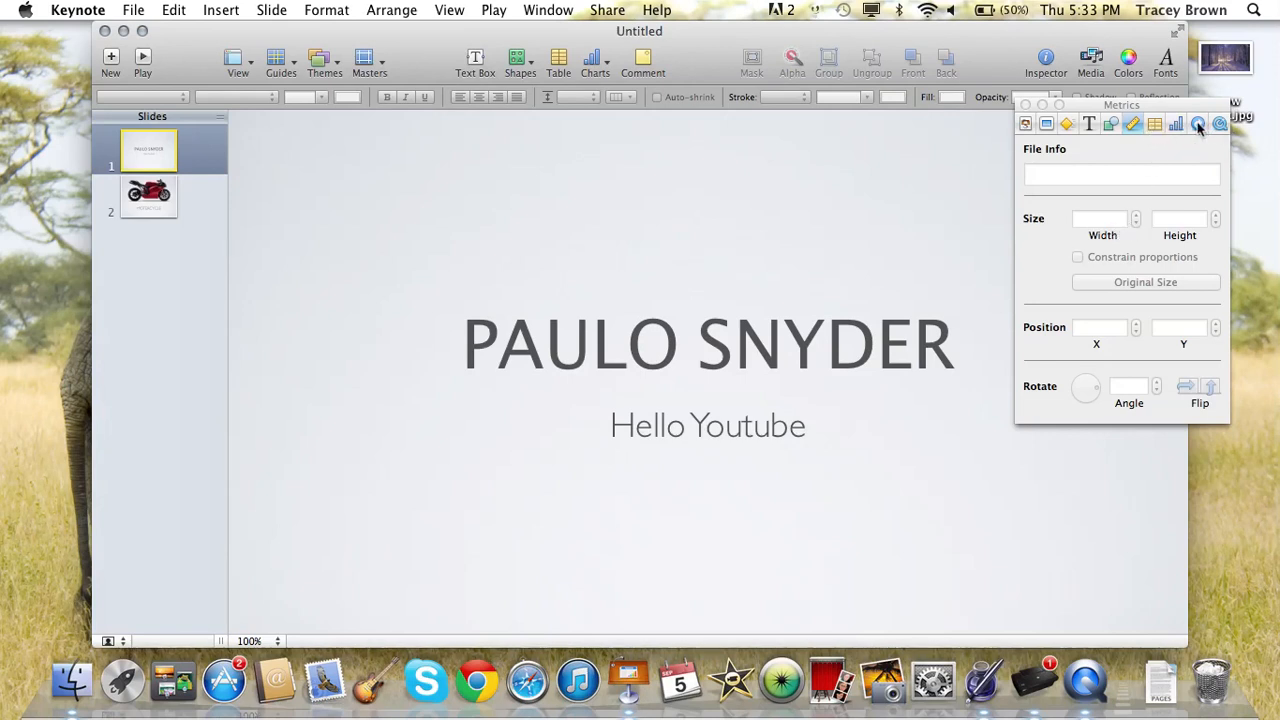
pyautogui.click(1045, 124)
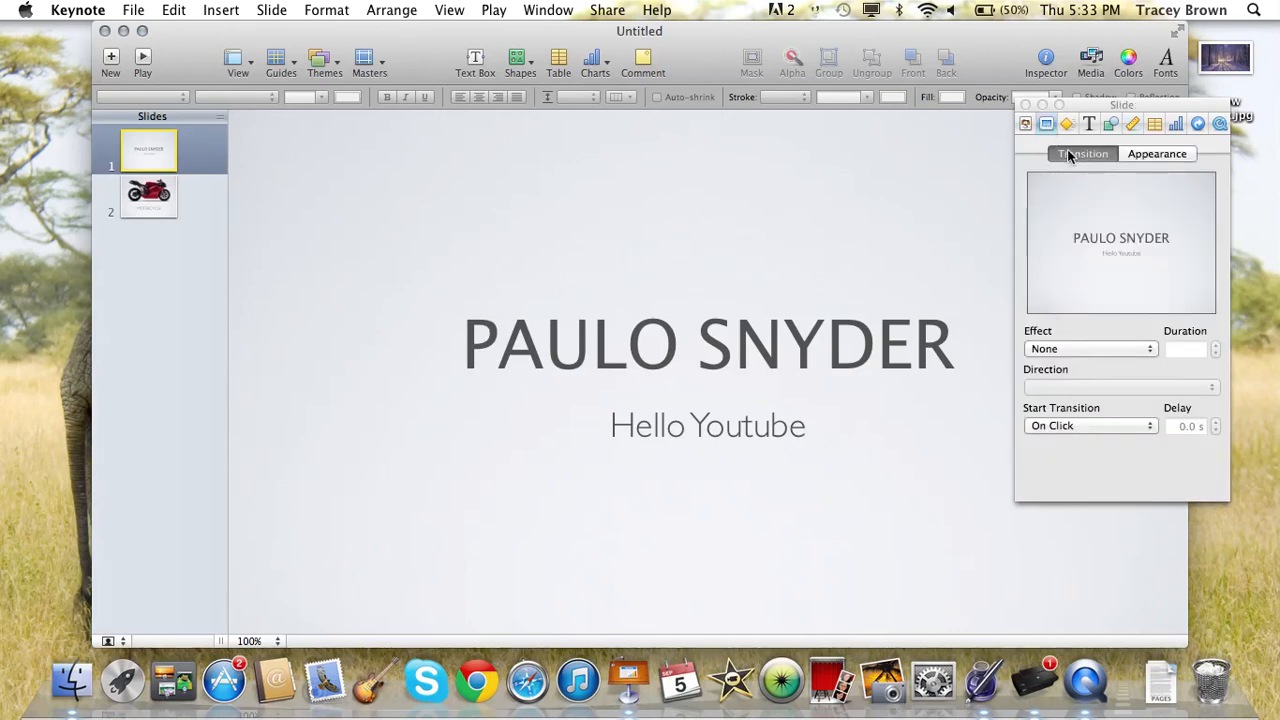
# Give the title slide a Mosaic transition lasting 2.50 s, then close the Inspector
pyautogui.click(1066, 352)
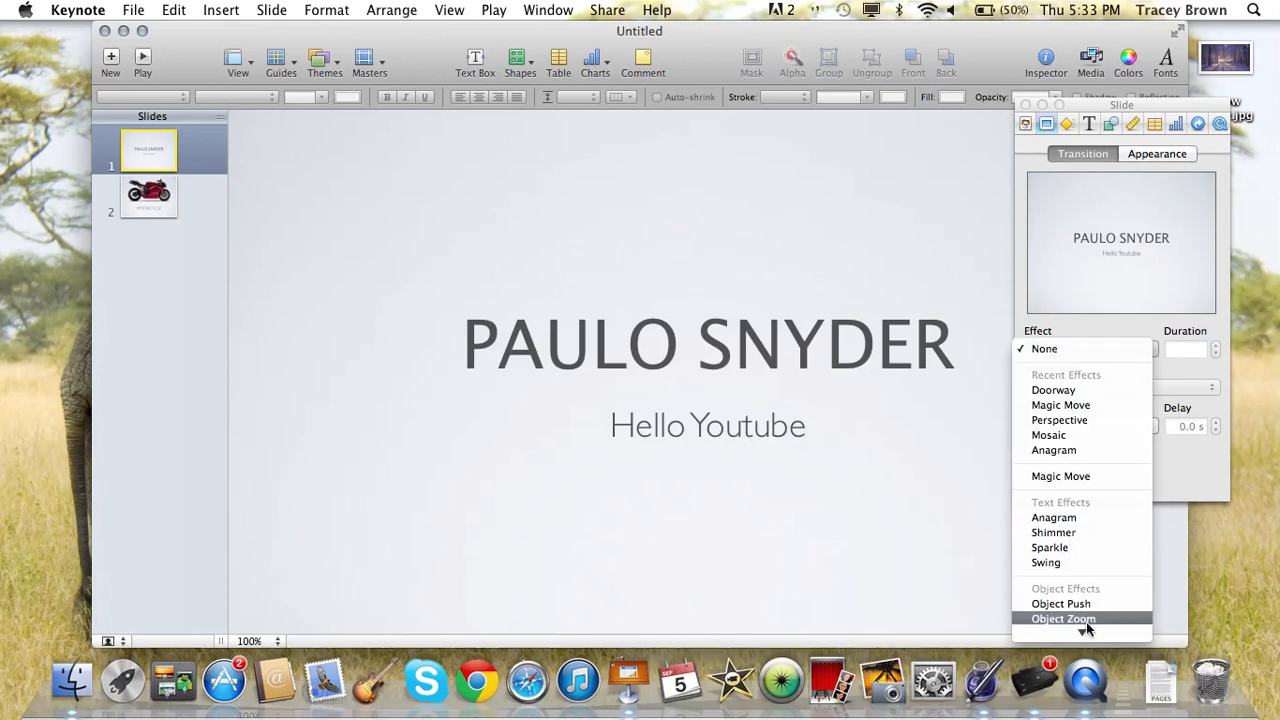
pyautogui.moveTo(1081, 636)
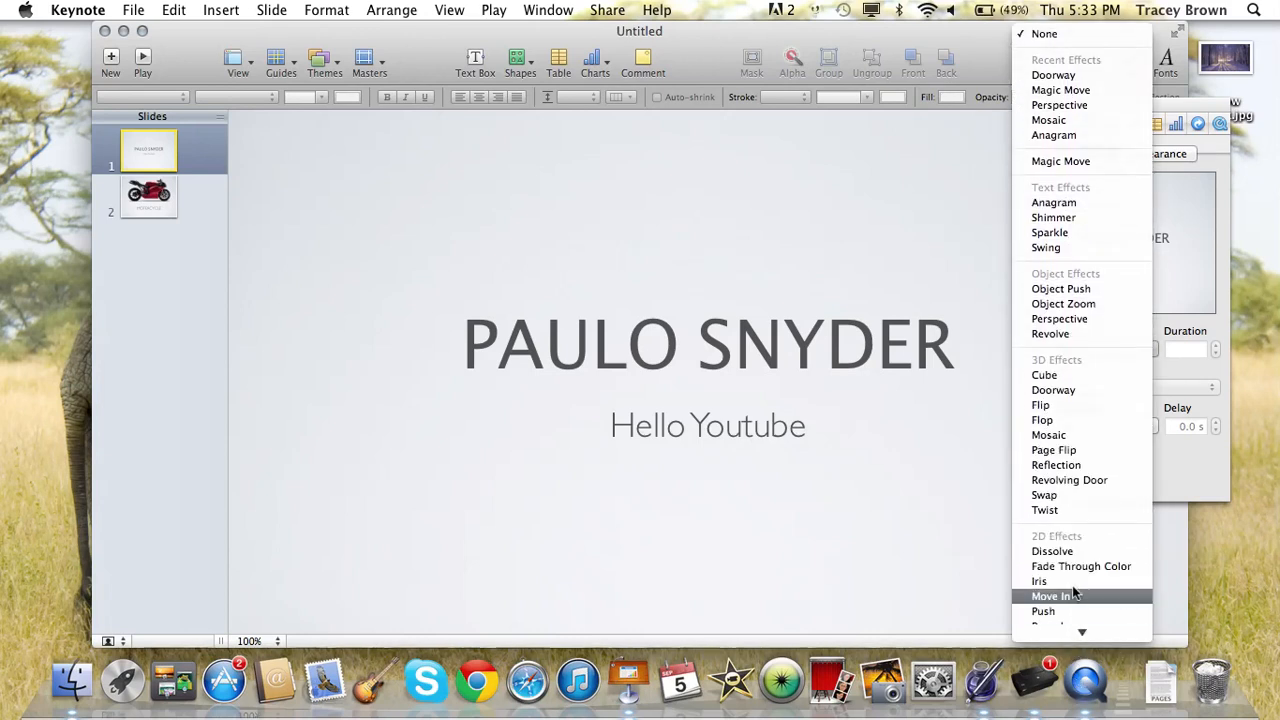
pyautogui.click(1056, 437)
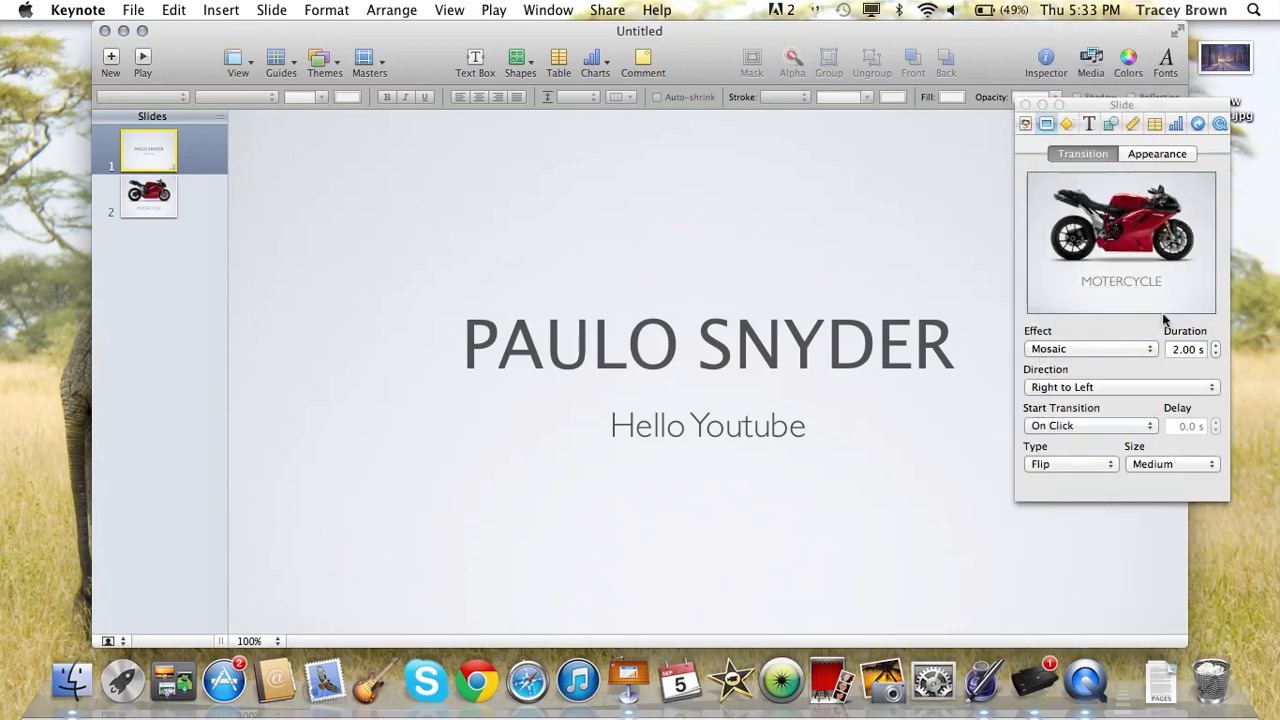
pyautogui.click(1215, 345)
pyautogui.click(1025, 105)
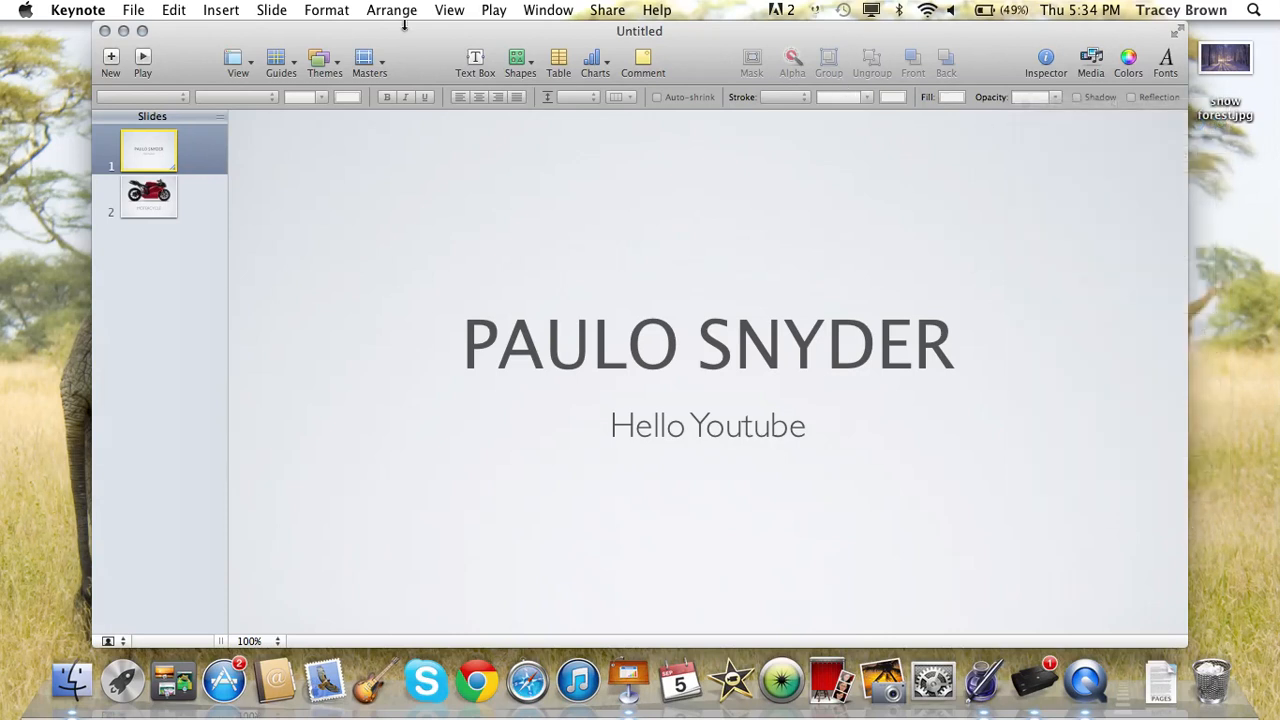
# Preview the slideshow, advancing to the motorcycle slide before exiting
pyautogui.click(143, 61)
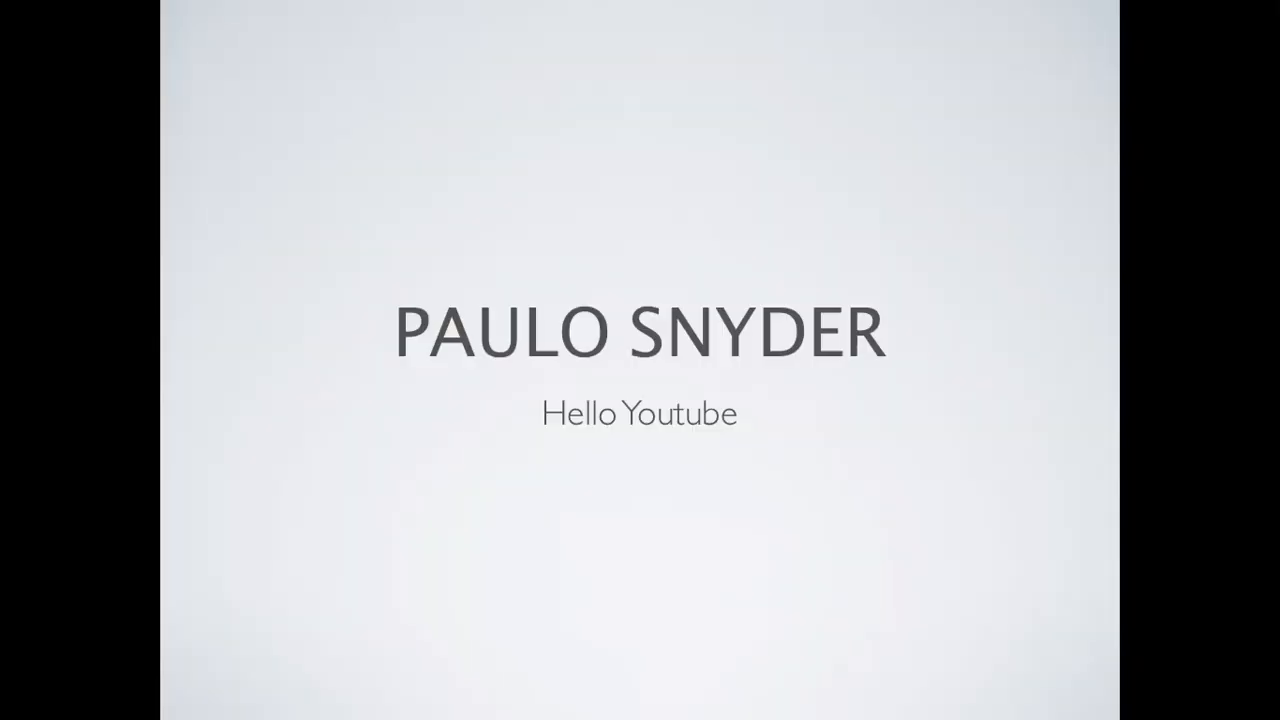
pyautogui.press('Right')
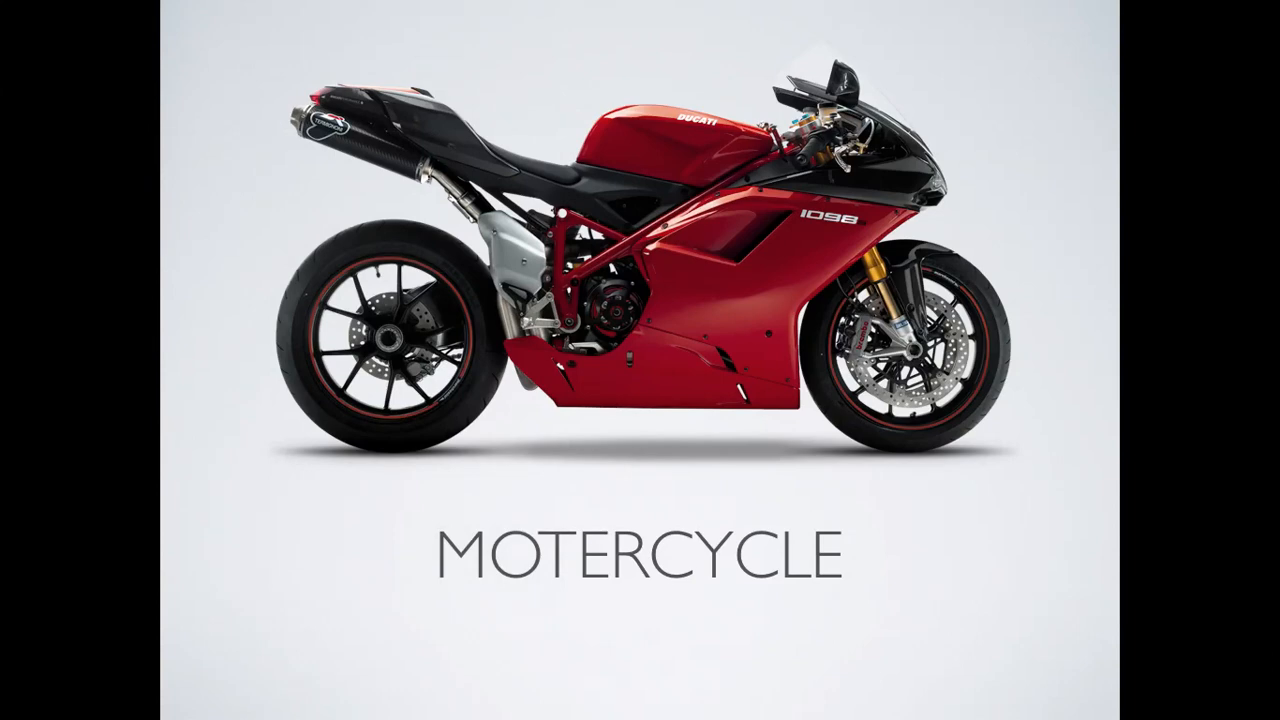
pyautogui.press('Escape')
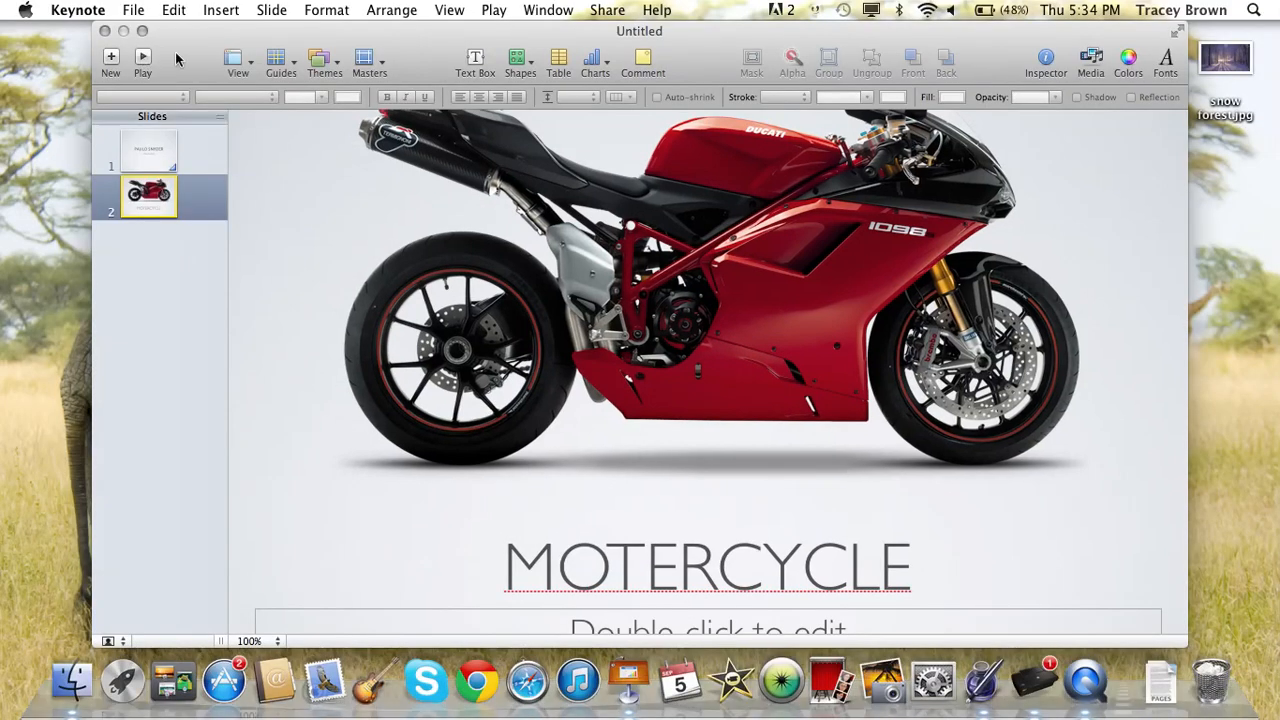
# On the title slide, give the name heading a Blast build-in effect
pyautogui.click(154, 152)
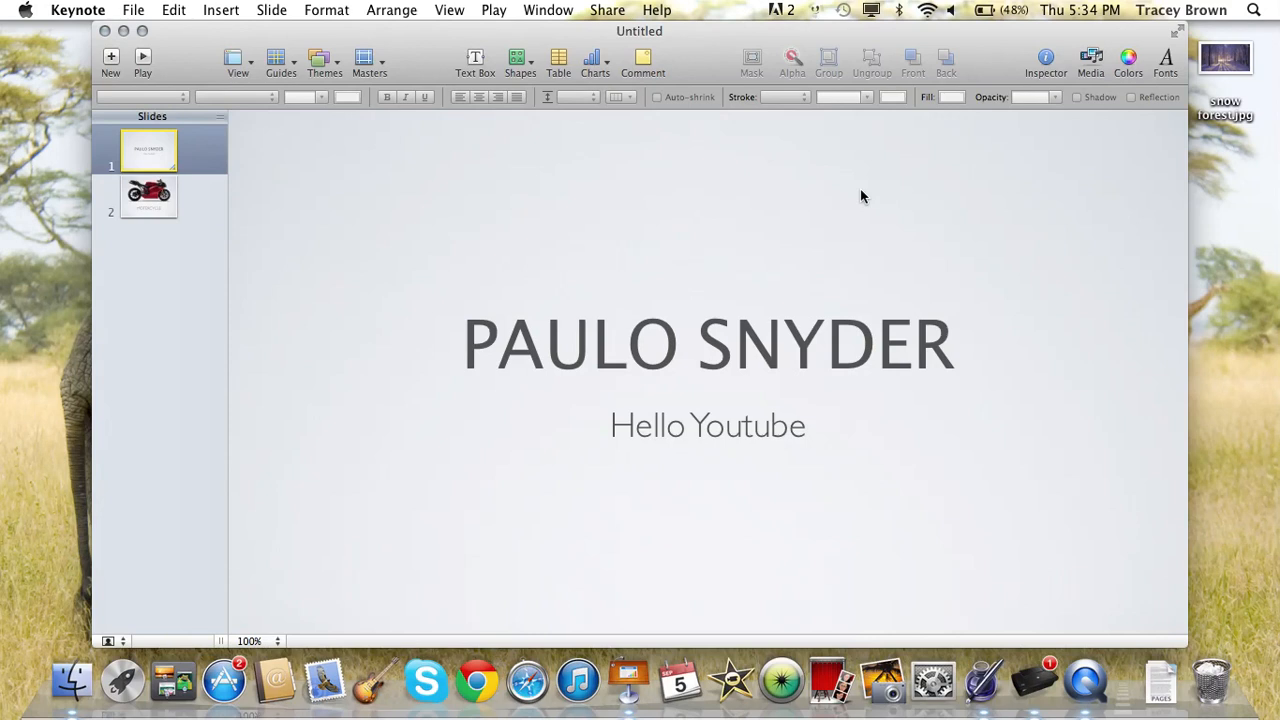
pyautogui.click(1046, 60)
pyautogui.click(1075, 125)
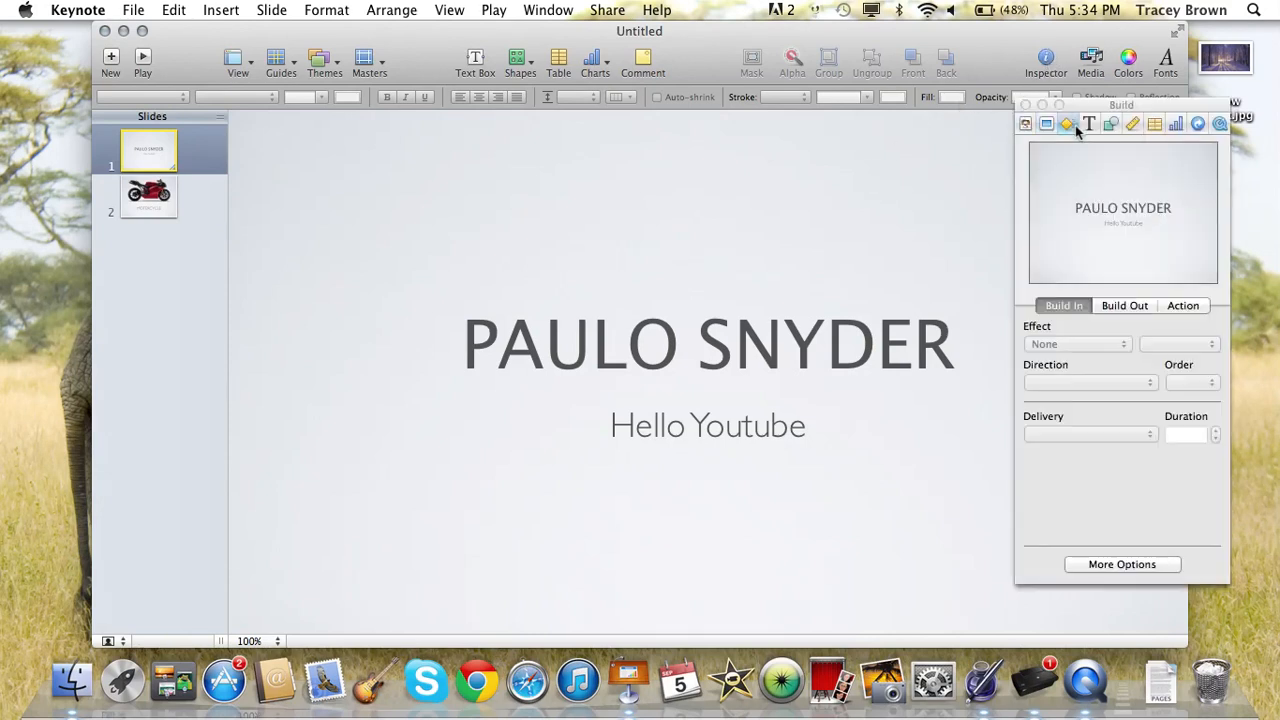
pyautogui.click(811, 325)
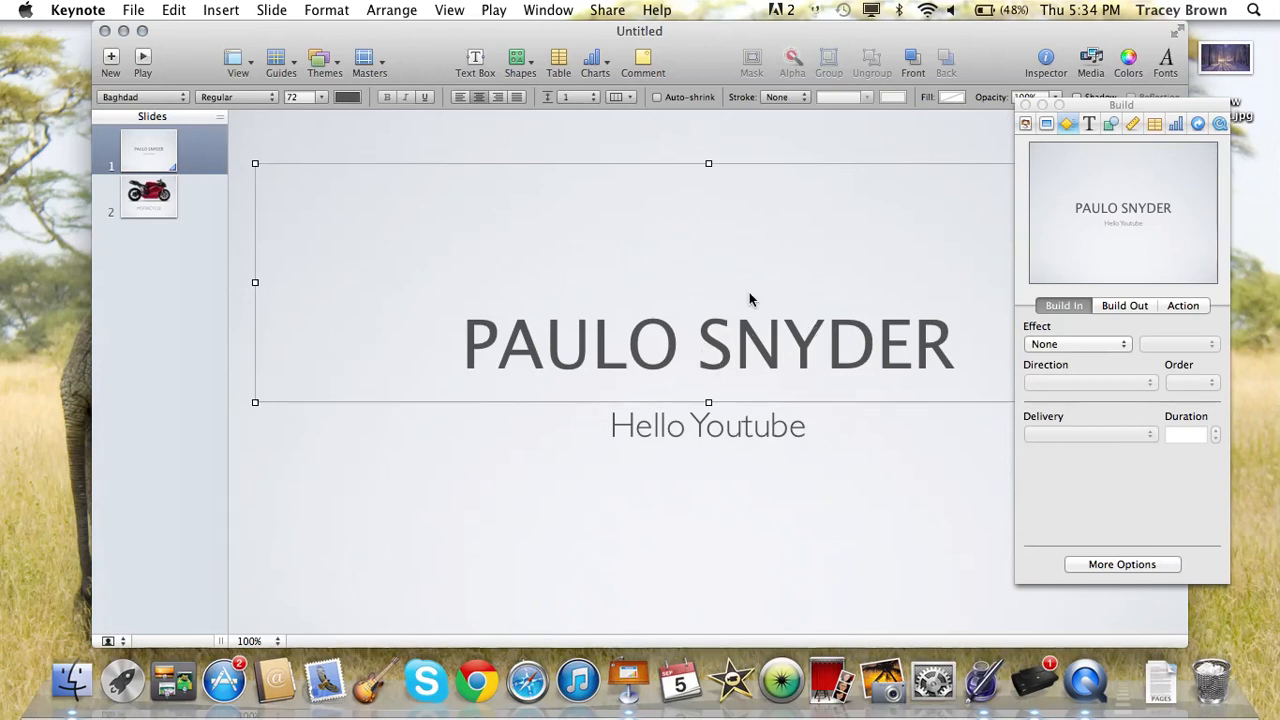
pyautogui.click(1052, 350)
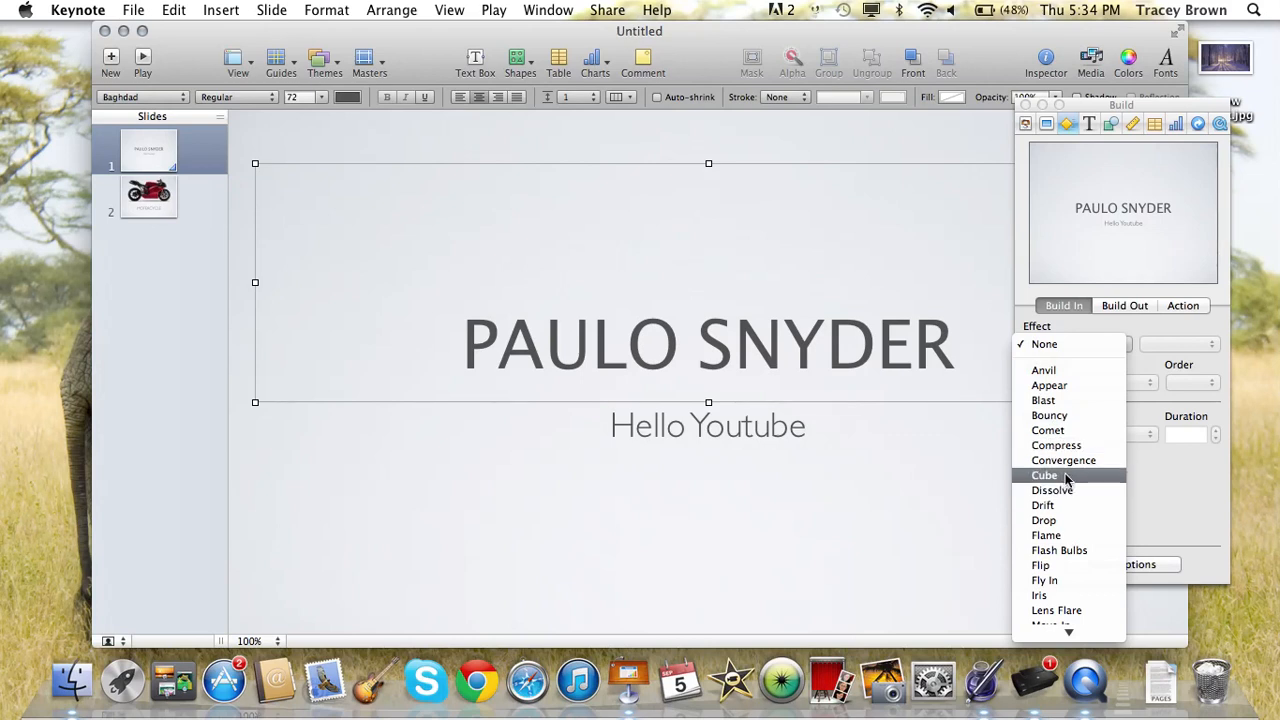
pyautogui.click(1045, 475)
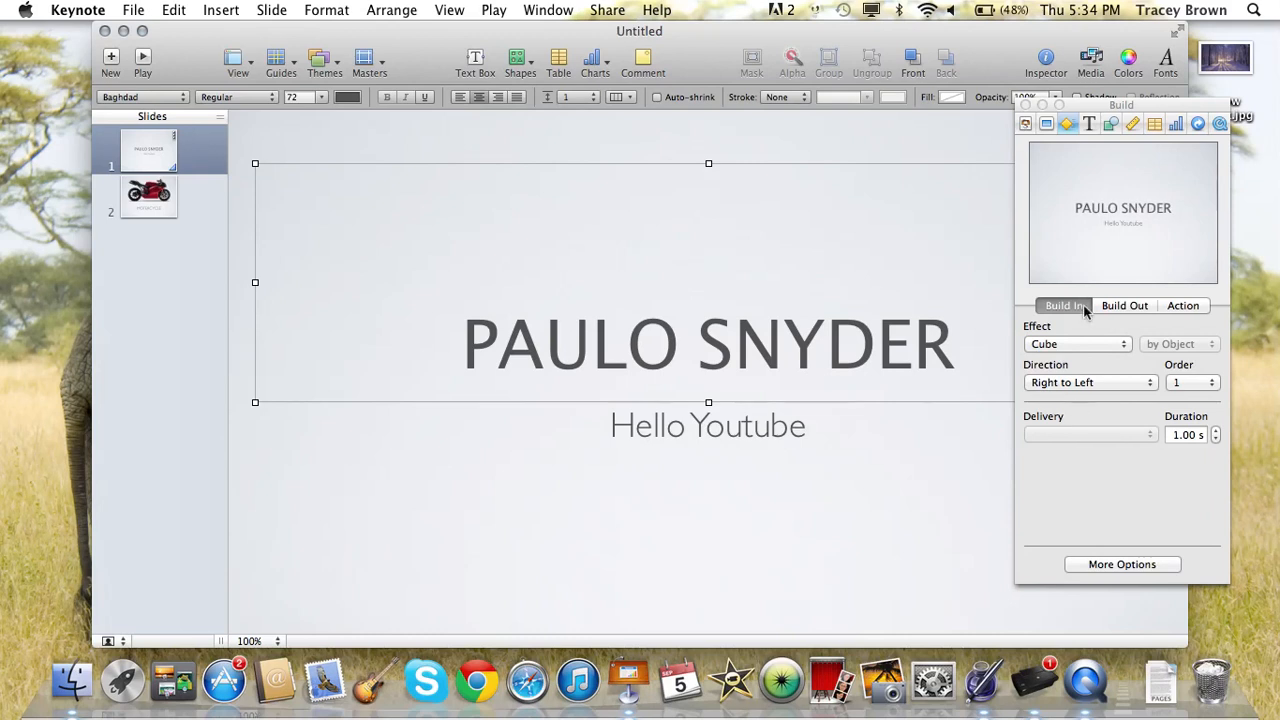
pyautogui.click(1078, 345)
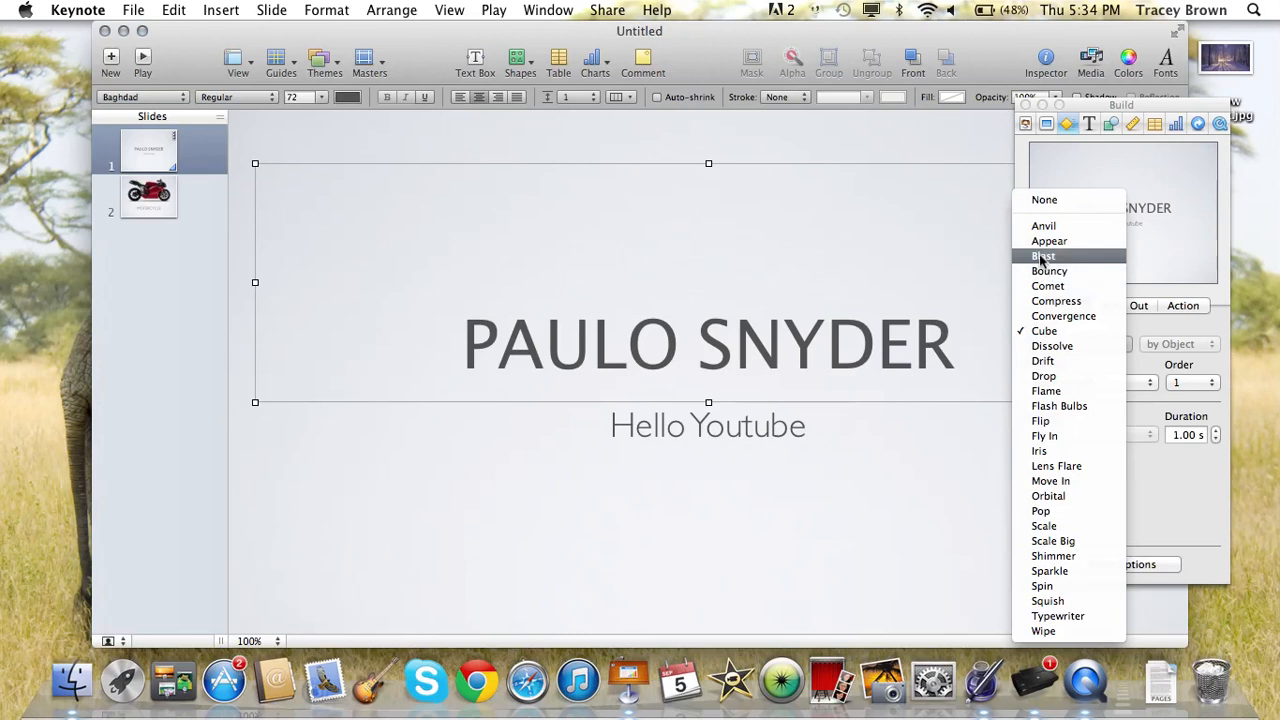
pyautogui.click(1043, 256)
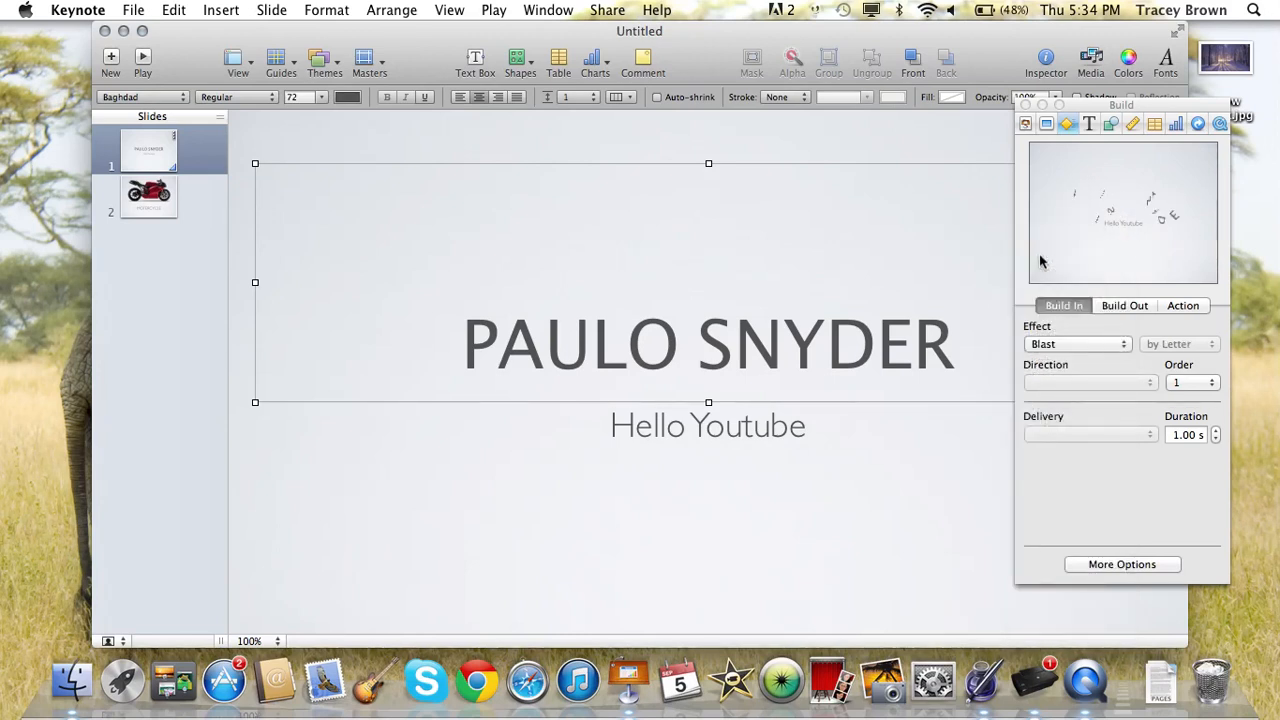
# Give the 'Hello Youtube' subtitle an Anvil build-in and close the Inspector
pyautogui.click(731, 438)
pyautogui.click(1066, 342)
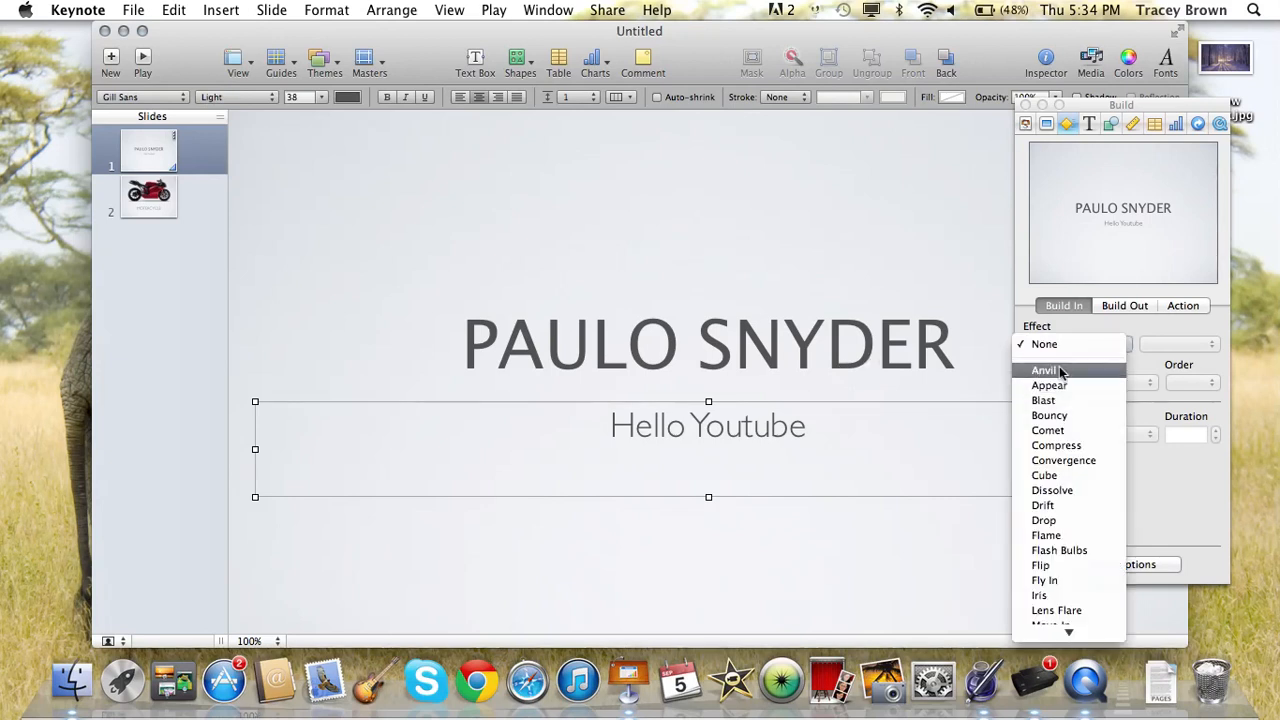
pyautogui.click(1062, 372)
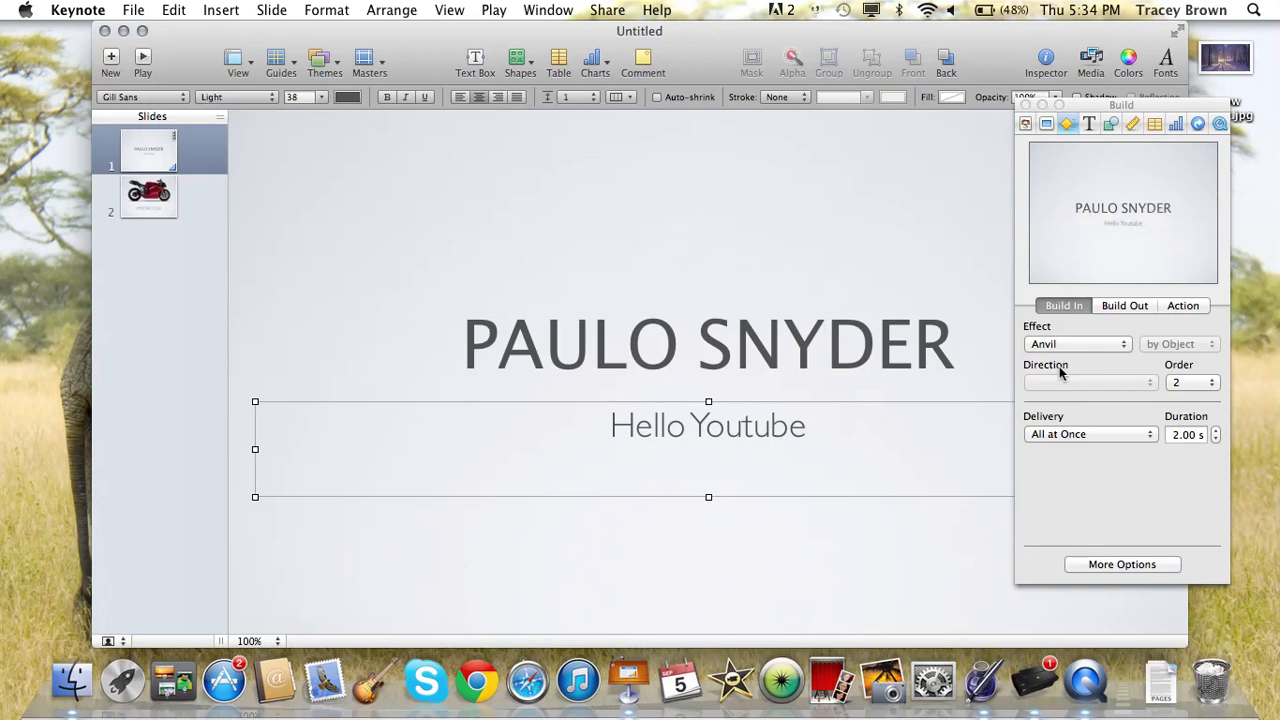
pyautogui.click(1025, 105)
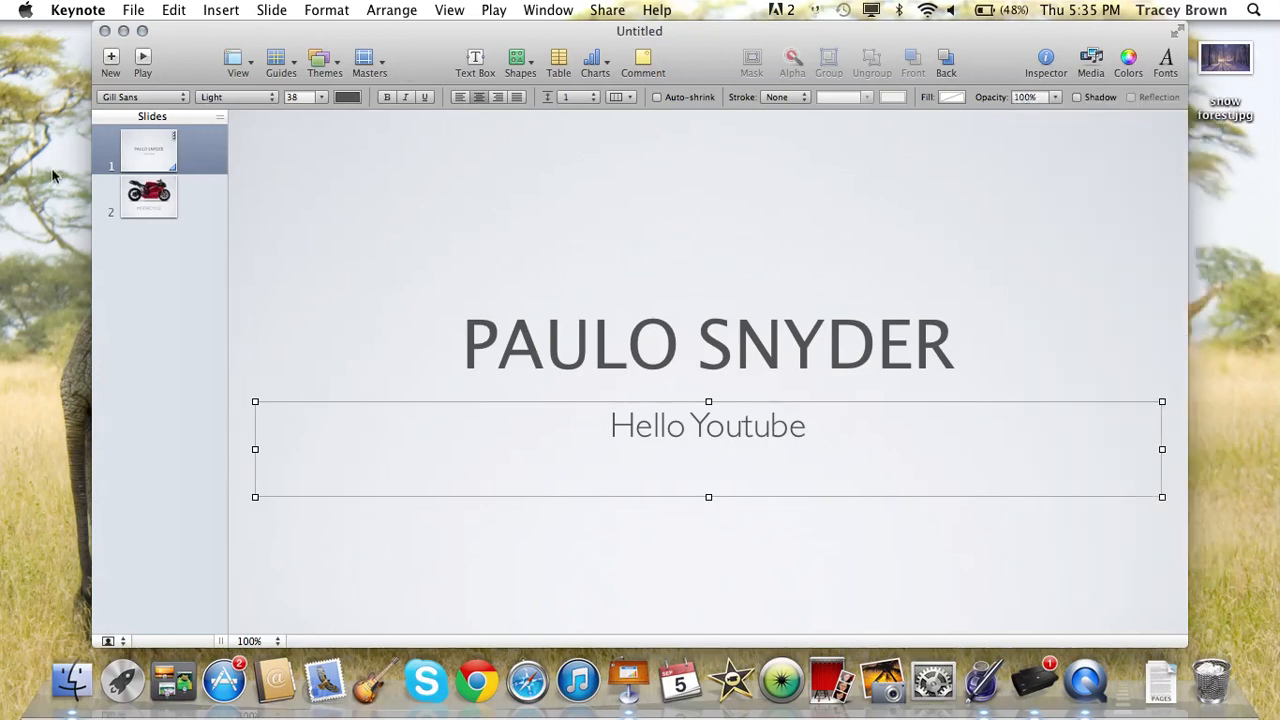
# Play the slideshow to check the builds and Mosaic transition, then exit
pyautogui.click(143, 63)
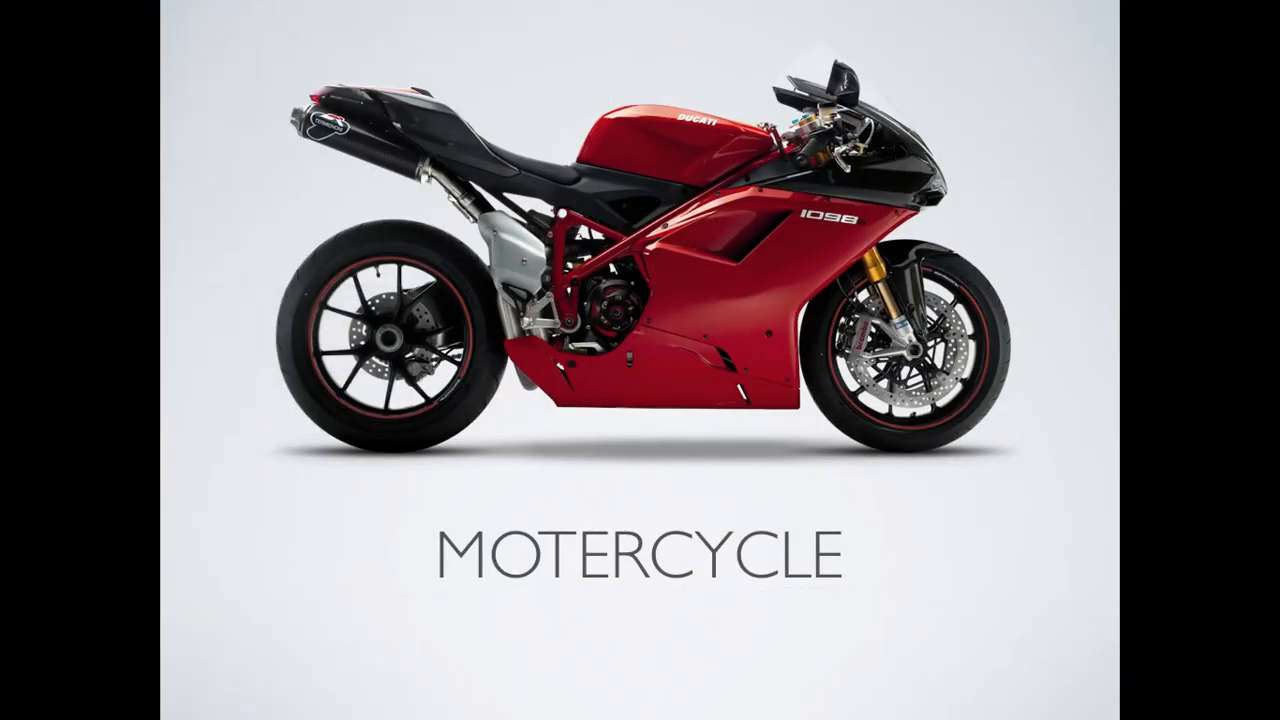
pyautogui.press('Escape')
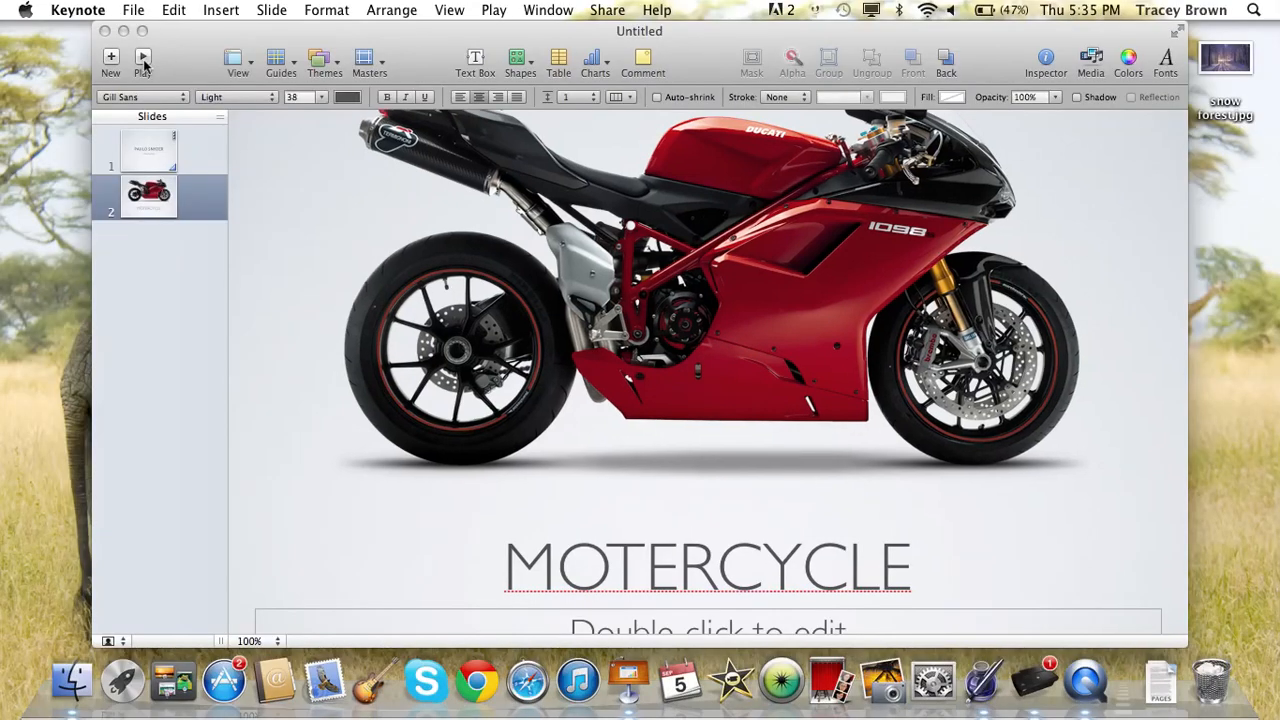
# Scroll the slide canvas and switch to QuickTime Player
pyautogui.scroll(5, 447, 215)
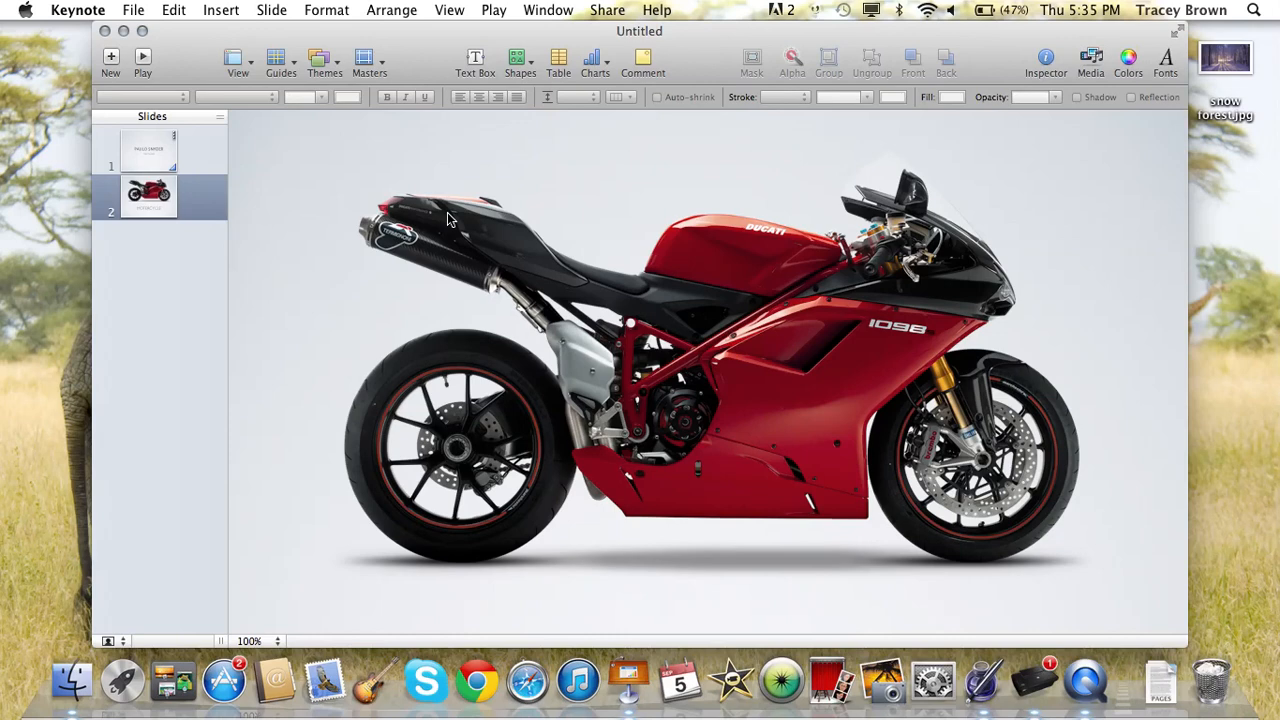
pyautogui.press('ctrl+super+Escape')
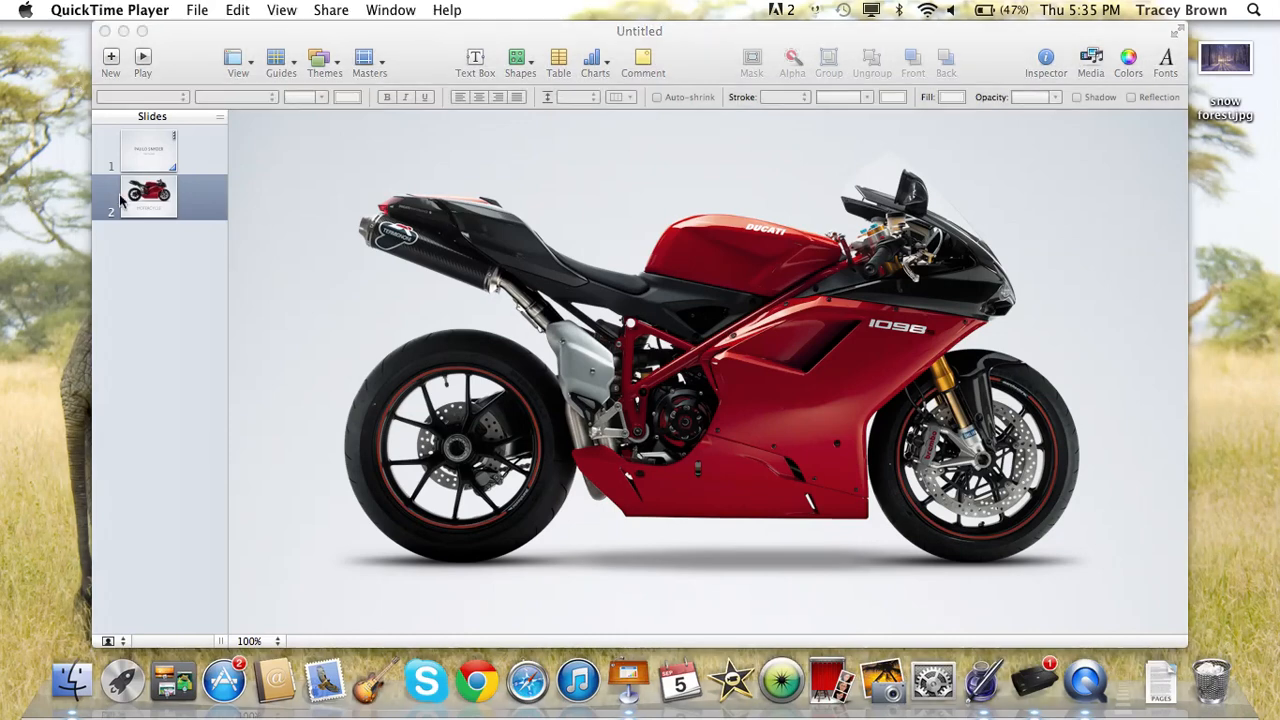